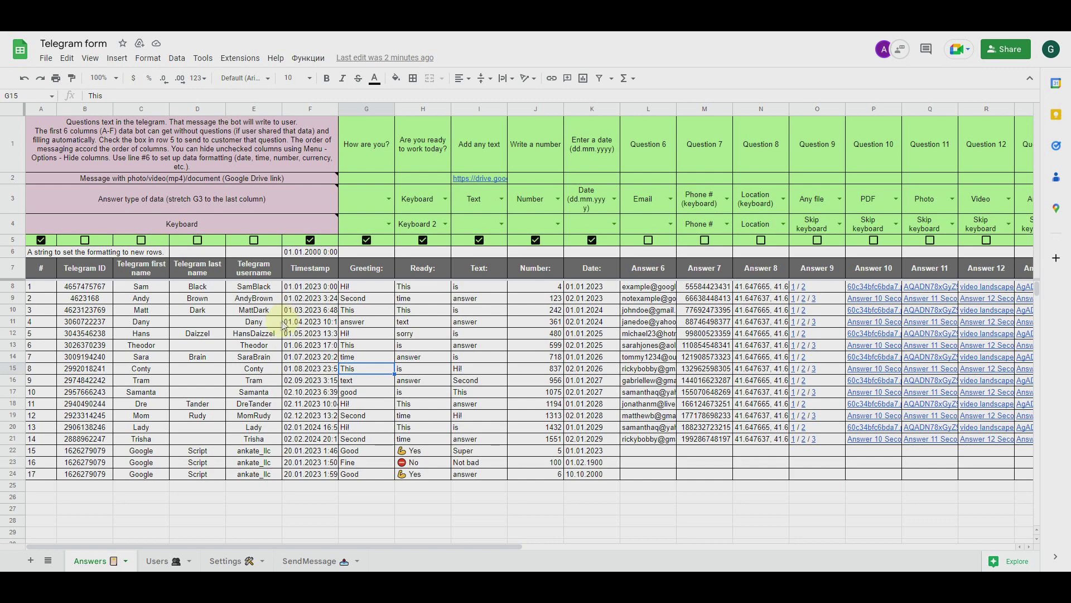
Step: Examine the recorded answers on the Answers sheet, going across the row 24 response from the Greeting to the Date column
{"action": "left_click", "coordinate": [362, 324]}
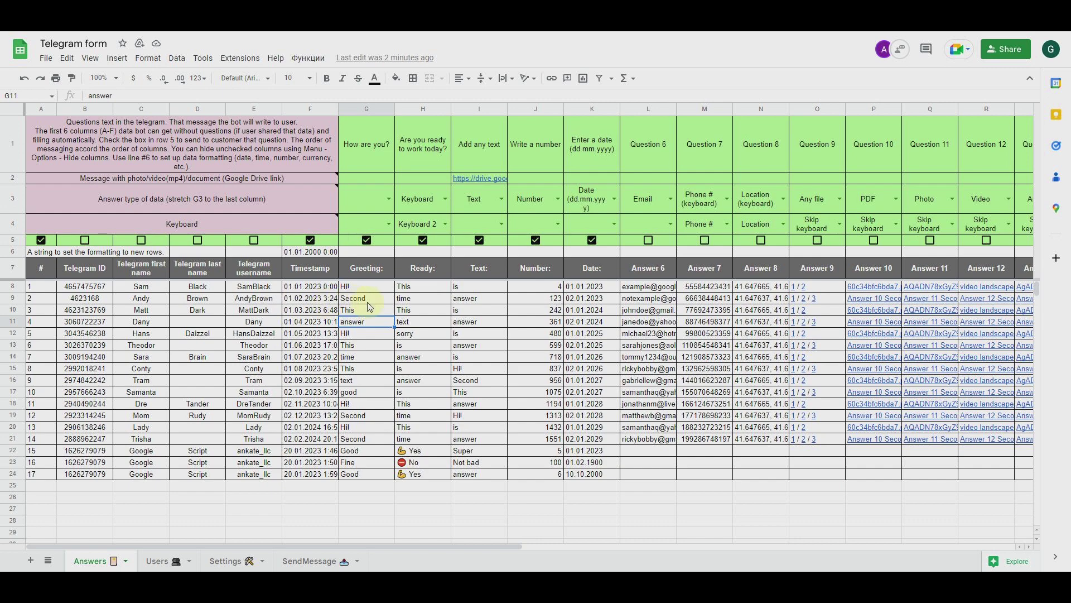
{"action": "left_click", "coordinate": [364, 475]}
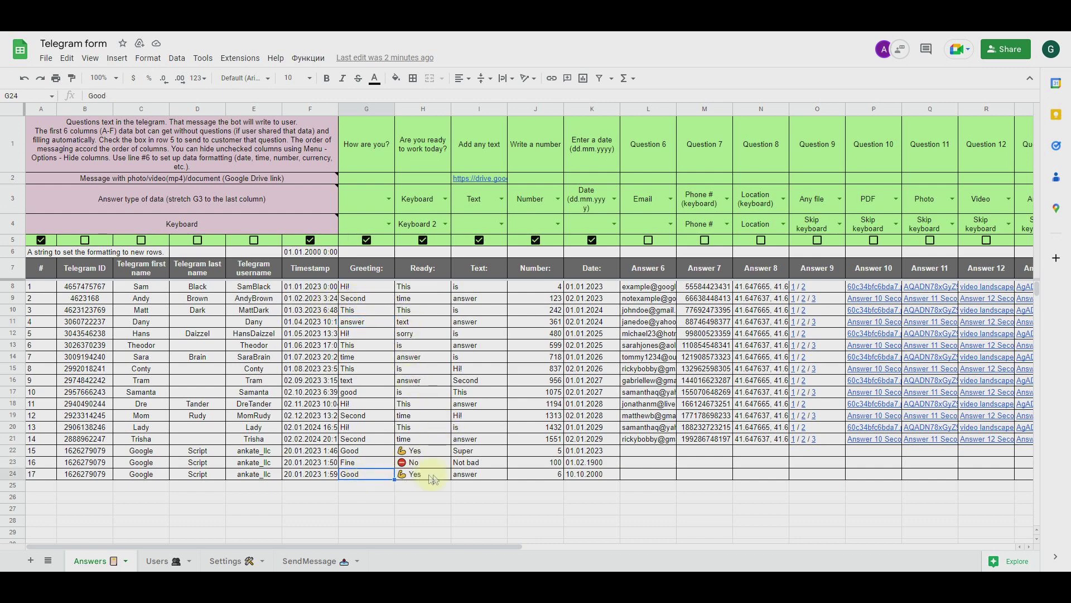
{"action": "key", "text": "Right"}
{"action": "key", "text": "Right"}
{"action": "key", "text": "Right"}
{"action": "key", "text": "Right"}
{"action": "key", "text": "Down"}
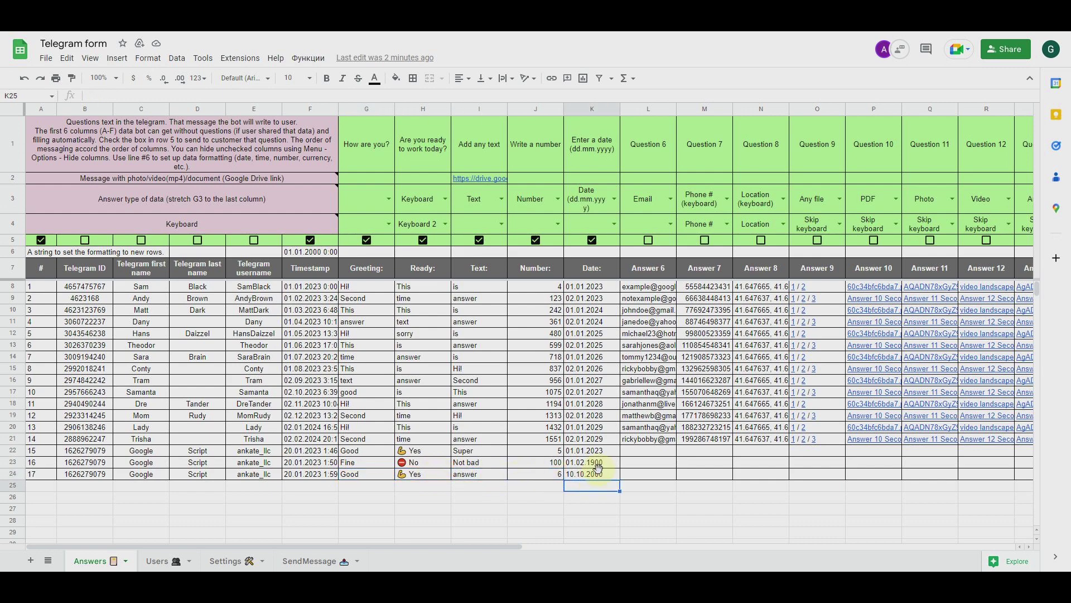
{"action": "left_click", "coordinate": [359, 322]}
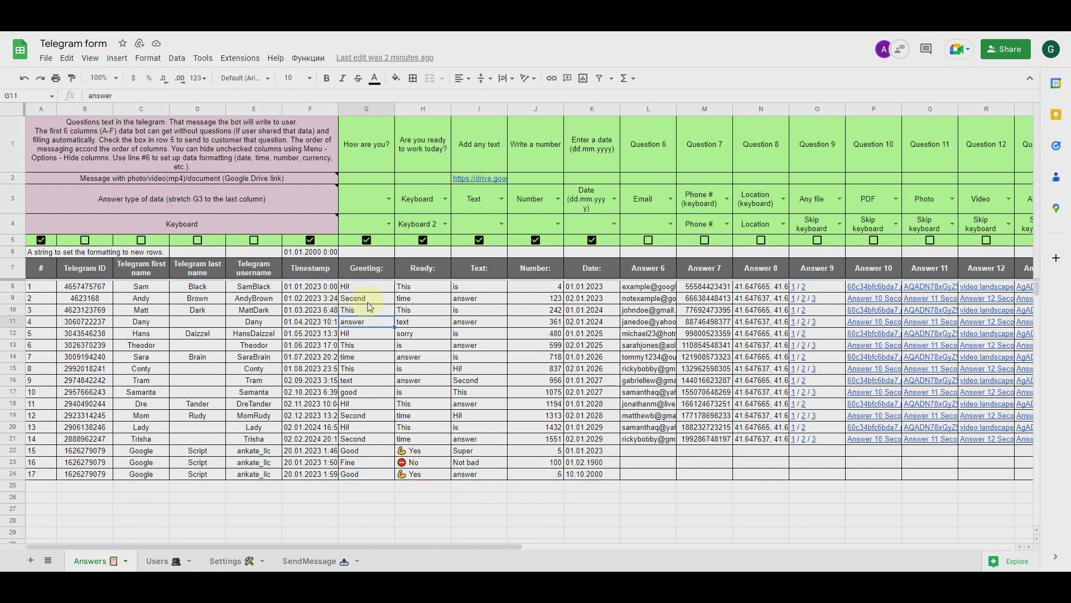
{"action": "left_click", "coordinate": [364, 474]}
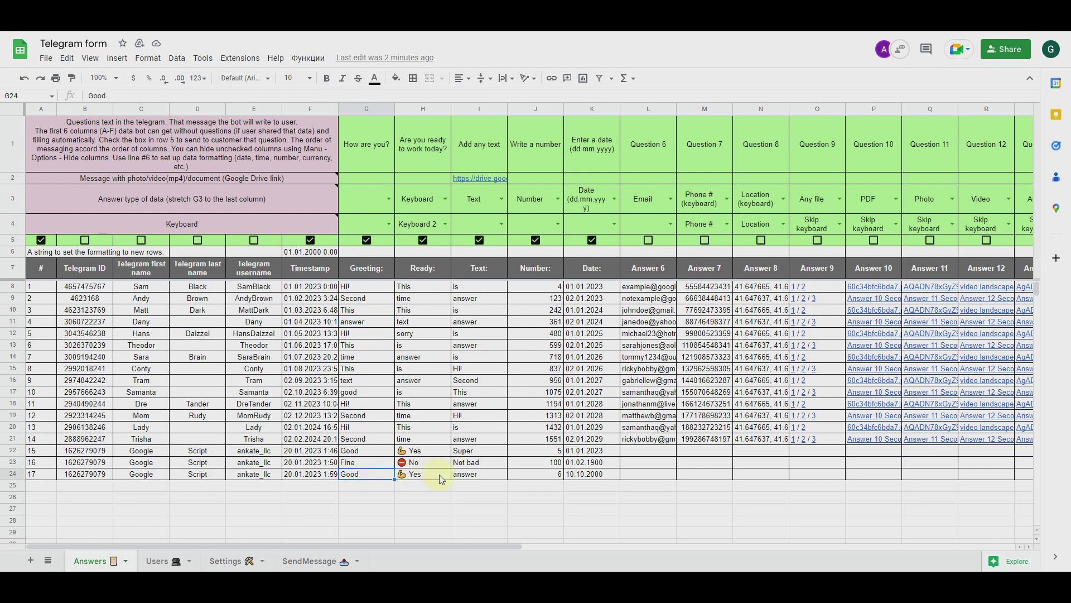
{"action": "left_click", "coordinate": [442, 474]}
{"action": "left_click", "coordinate": [490, 474]}
{"action": "left_click", "coordinate": [546, 474]}
{"action": "left_click", "coordinate": [592, 488]}
{"action": "left_click", "coordinate": [593, 474]}
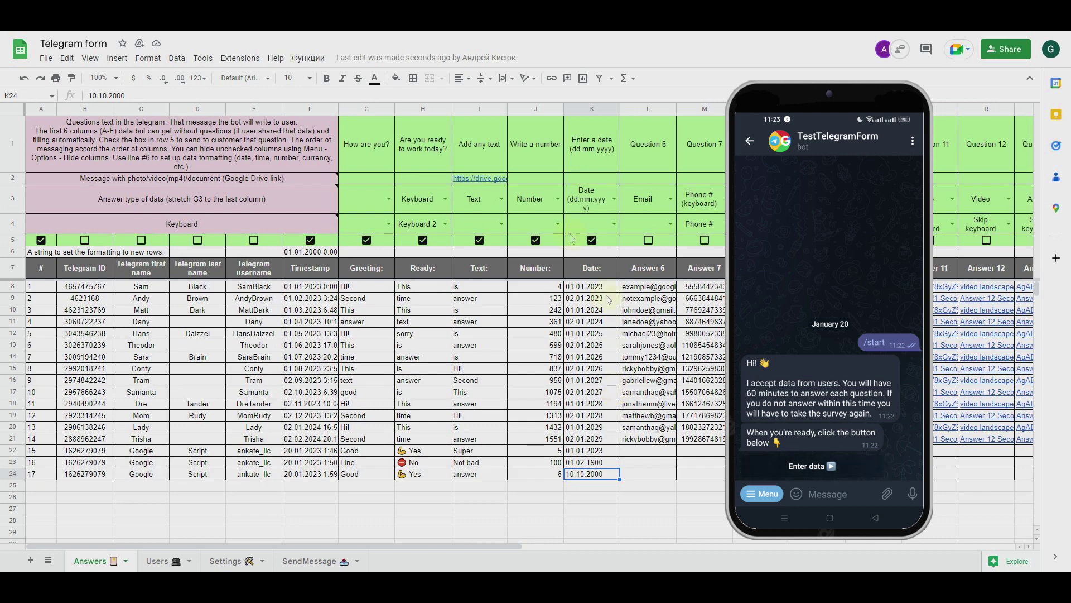
Step: Examine the question texts in row 1 from "How are you?" to "Enter a date" and the answer types in row 3
{"action": "left_click", "coordinate": [370, 144]}
{"action": "left_click", "coordinate": [423, 145]}
{"action": "left_click", "coordinate": [480, 145]}
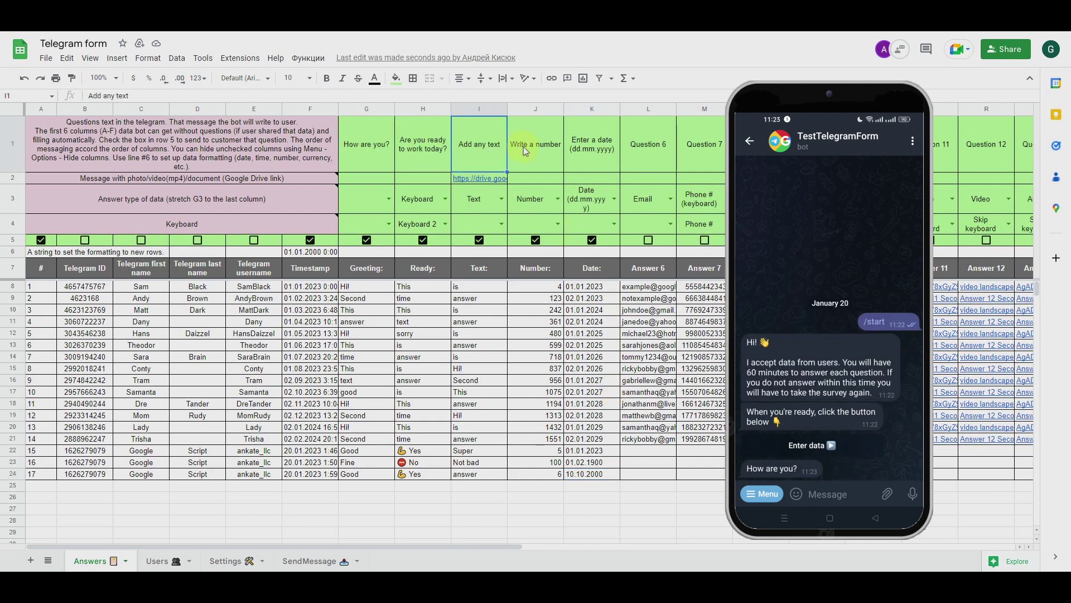
{"action": "left_click", "coordinate": [536, 146]}
{"action": "left_click", "coordinate": [588, 153]}
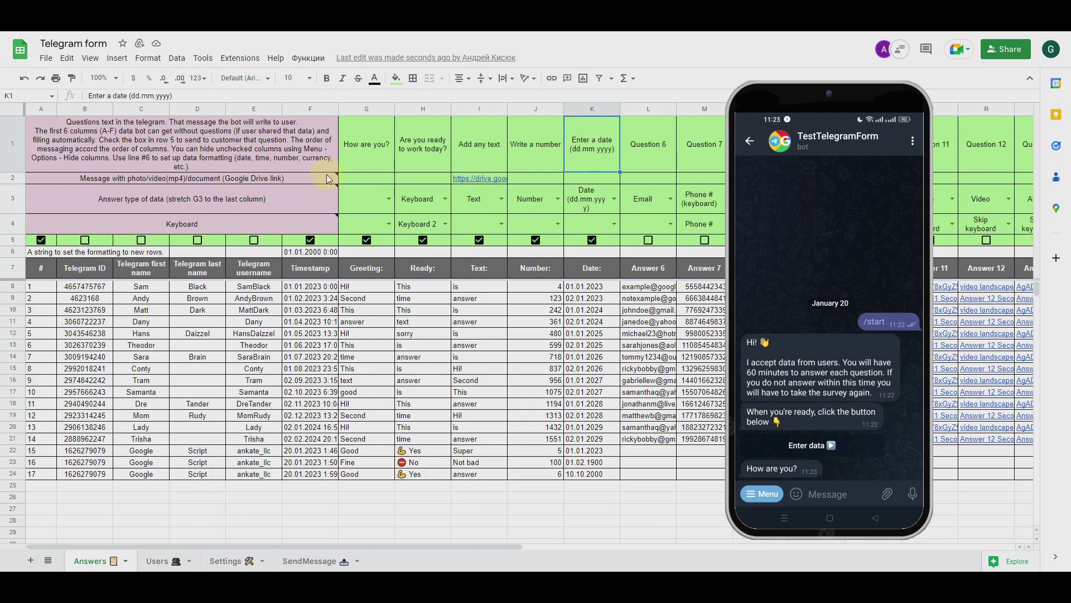
{"action": "left_click", "coordinate": [423, 199]}
{"action": "left_click", "coordinate": [533, 200]}
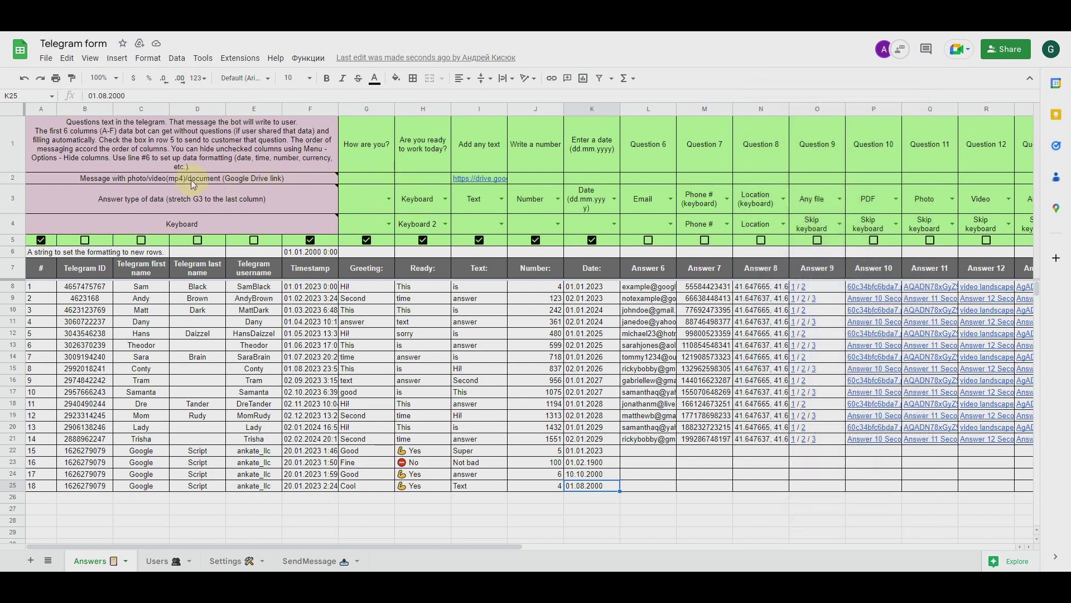
Step: Examine the row for attaching photo, video or document links to questions and read the note on the answer type row
{"action": "left_click", "coordinate": [146, 180]}
{"action": "left_click", "coordinate": [528, 178]}
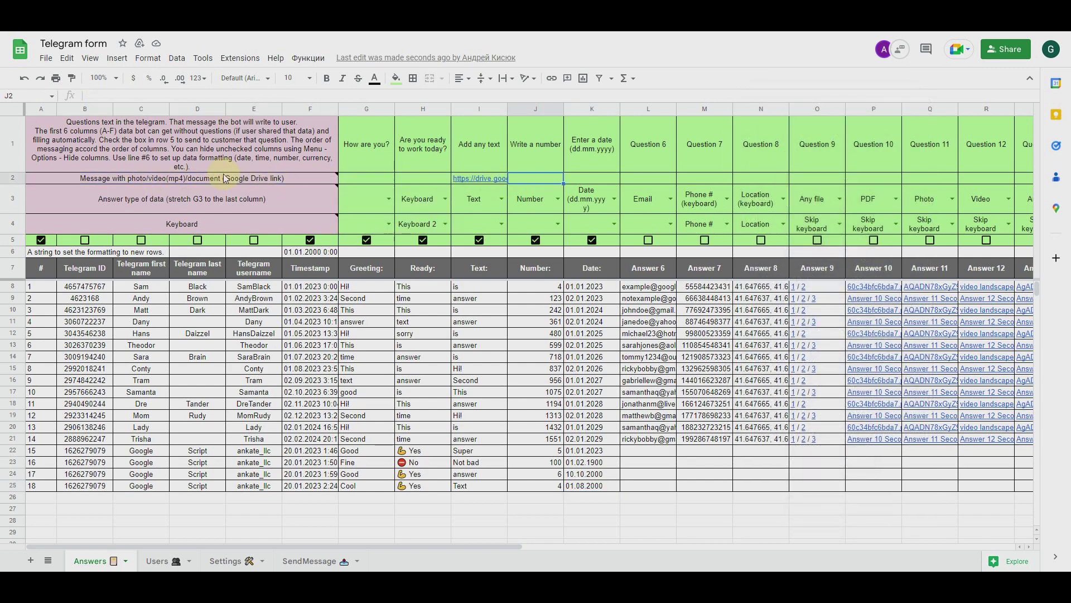
{"action": "mouse_move", "coordinate": [326, 190]}
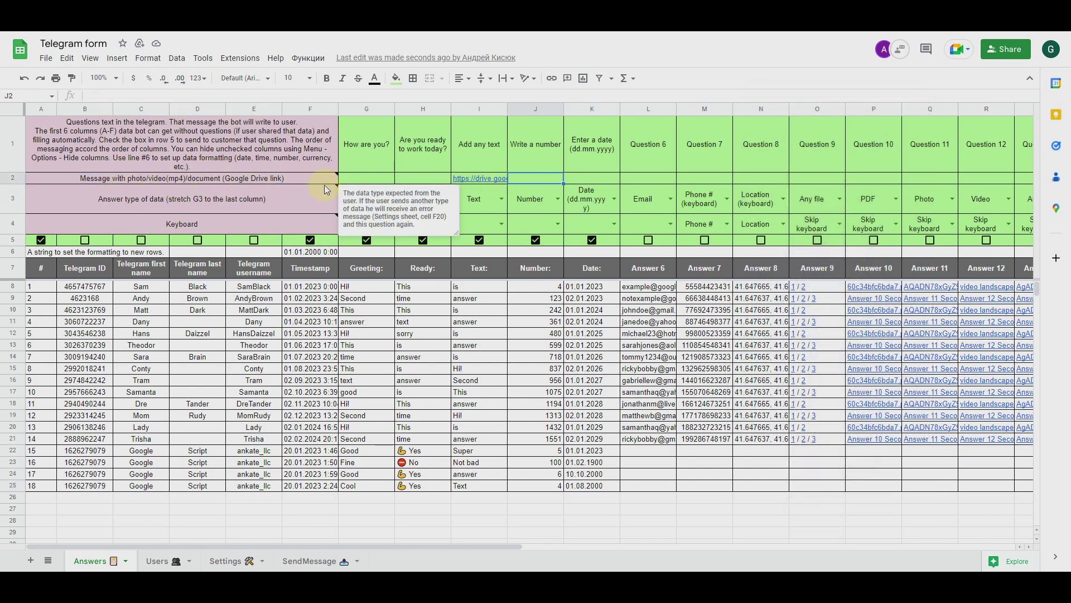
{"action": "left_click", "coordinate": [424, 179]}
{"action": "key", "text": "ctrl+End"}
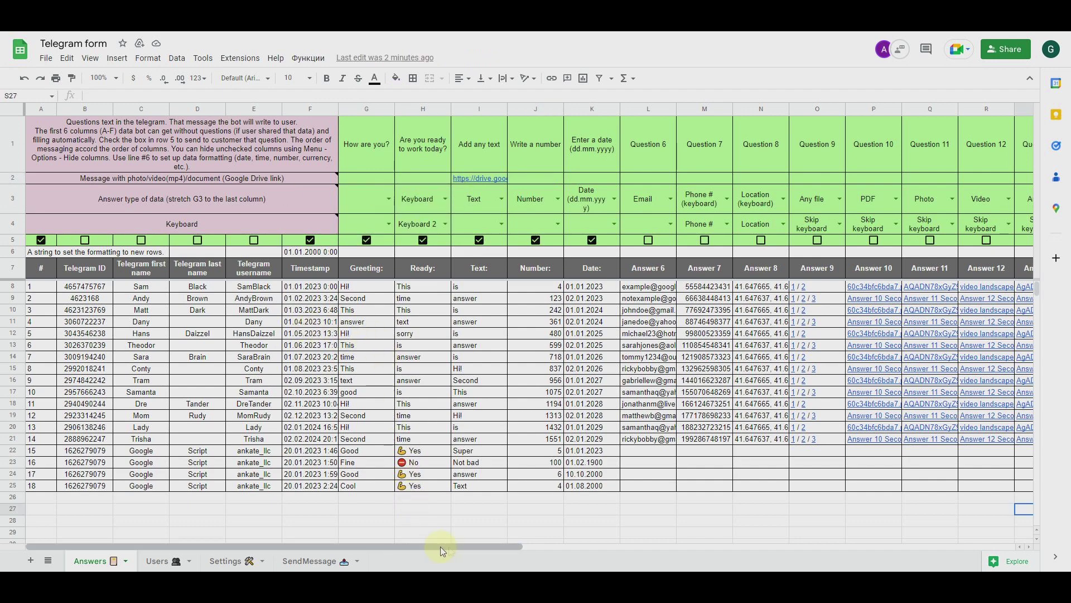
Step: Inspect the saved file links in the Answer 9, Answer 10 and Answer 11 columns of the first responses
{"action": "left_click_drag", "start_coordinate": [440, 547], "coordinate": [725, 558]}
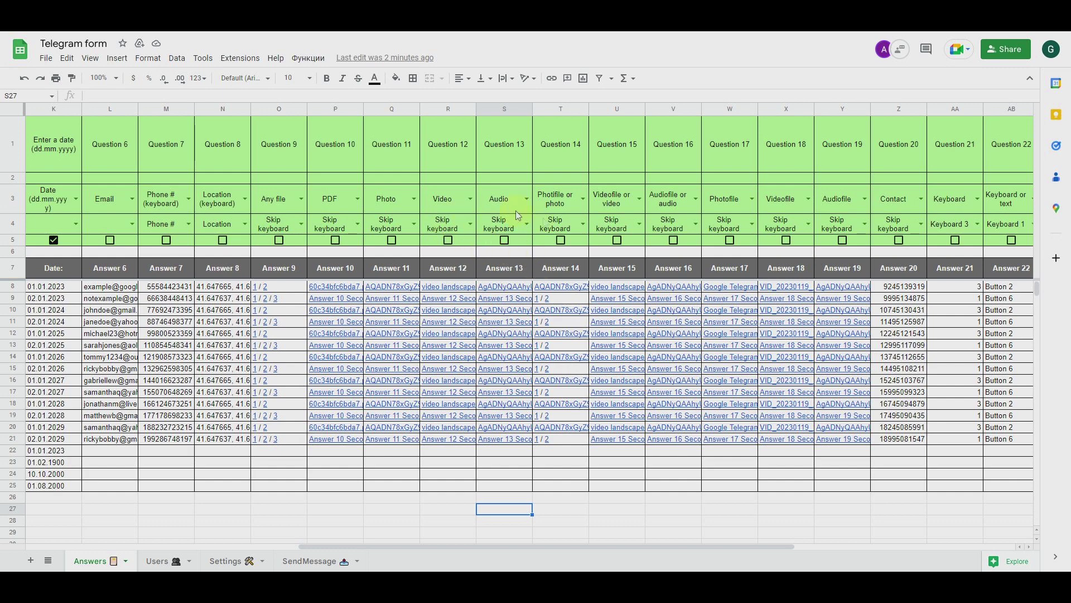
{"action": "mouse_move", "coordinate": [343, 293]}
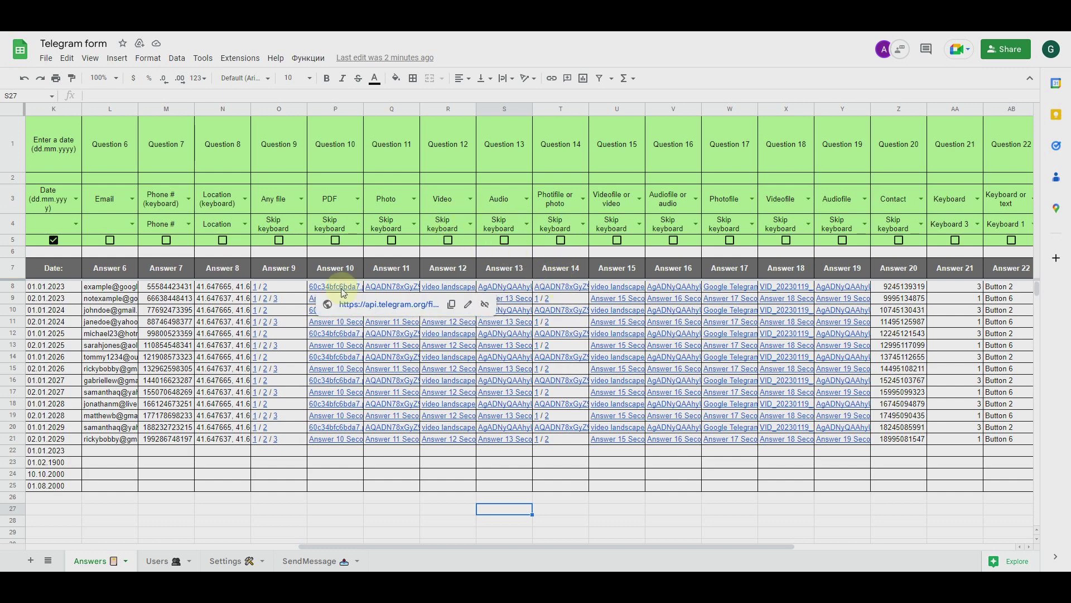
{"action": "left_click", "coordinate": [284, 301]}
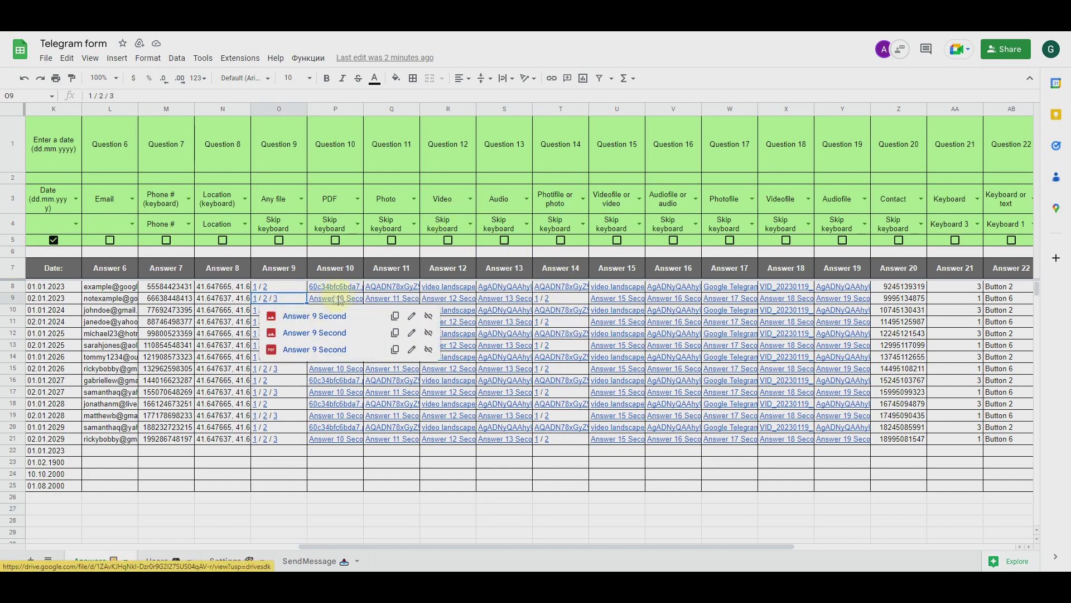
{"action": "left_click", "coordinate": [354, 302]}
{"action": "left_click", "coordinate": [408, 301]}
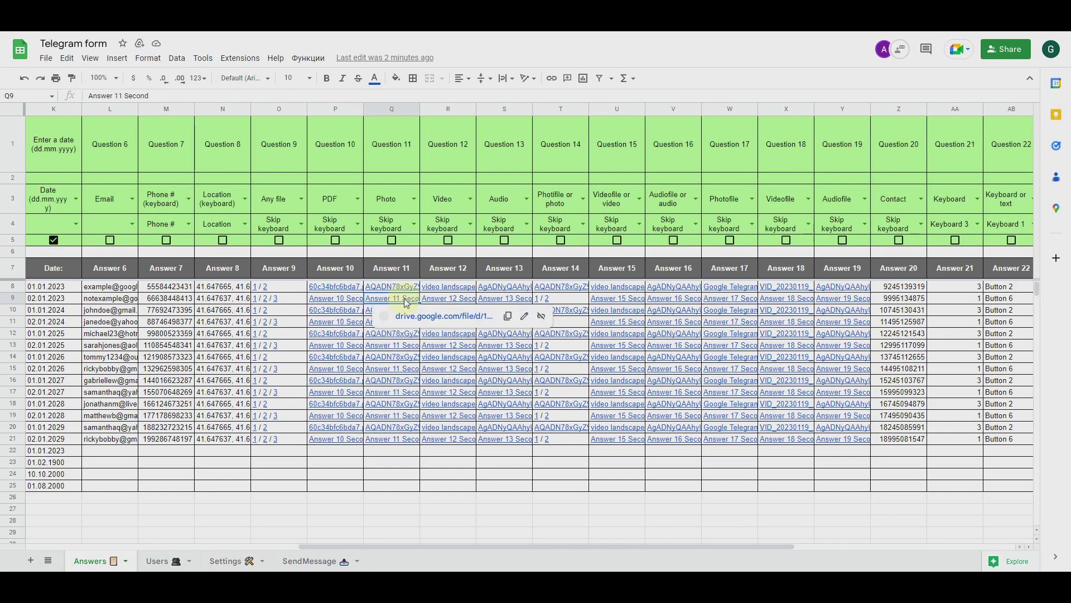
{"action": "mouse_move", "coordinate": [445, 302]}
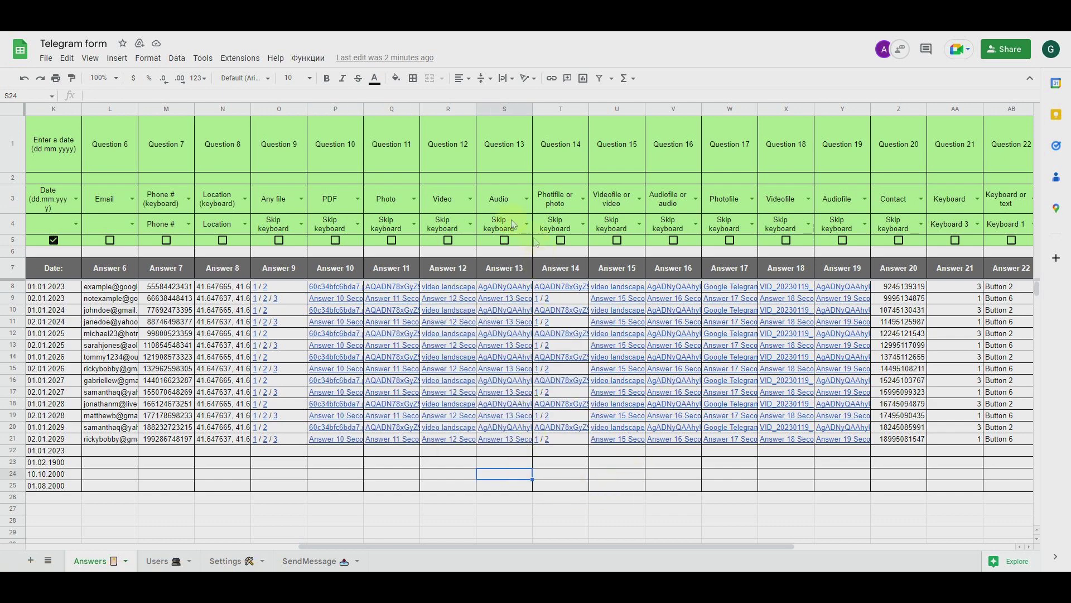
Step: View the answer types offered for Question 13, and the answer type and keyboard options for "Are you ready to work today?"
{"action": "left_click", "coordinate": [528, 200]}
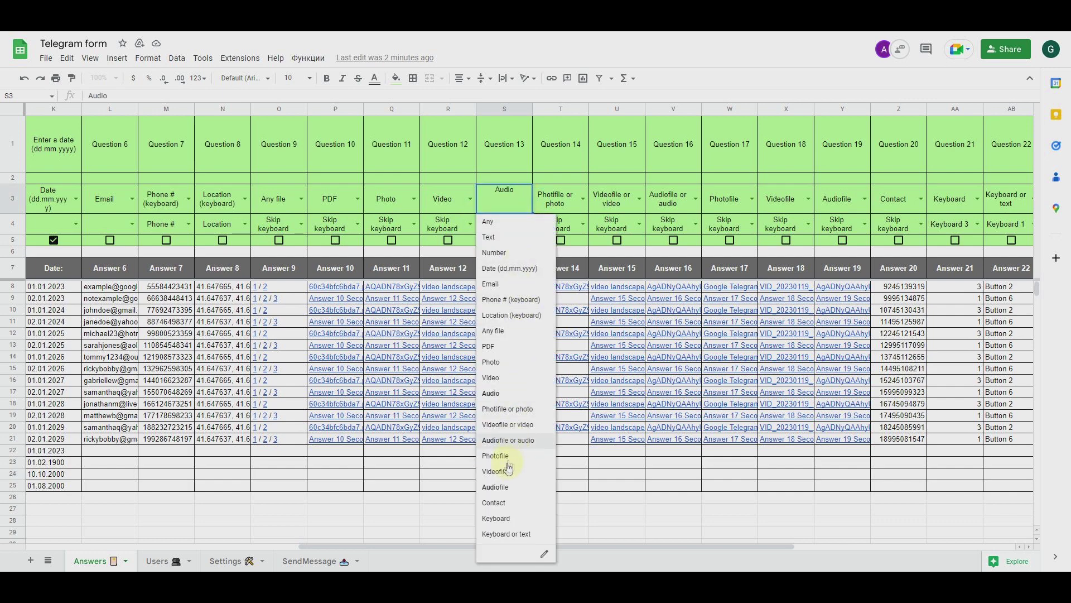
{"action": "left_click", "coordinate": [453, 474]}
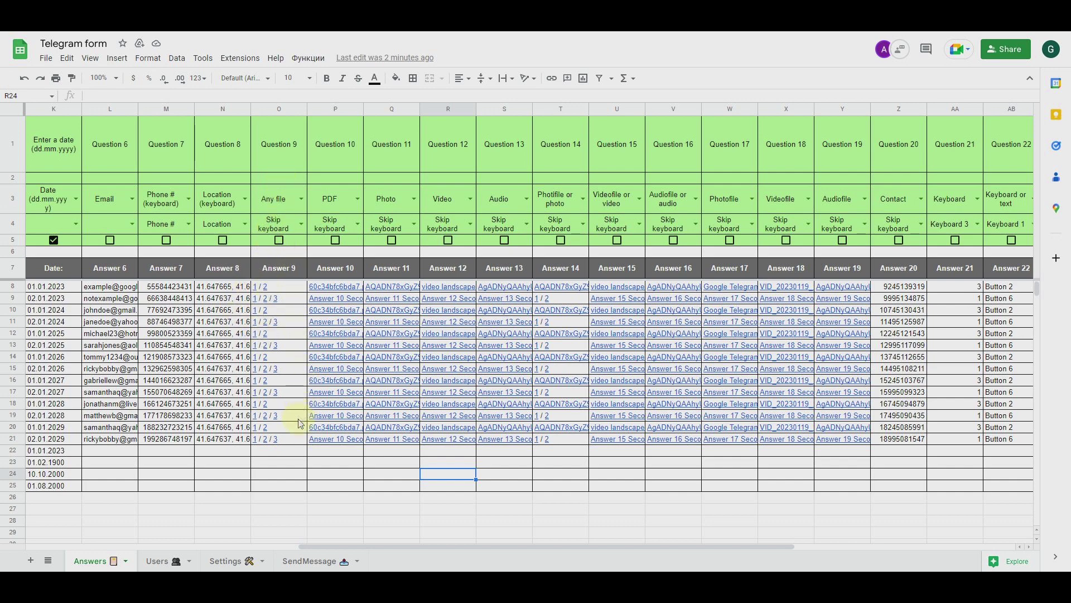
{"action": "left_click_drag", "start_coordinate": [441, 545], "coordinate": [126, 537]}
{"action": "left_click", "coordinate": [430, 178]}
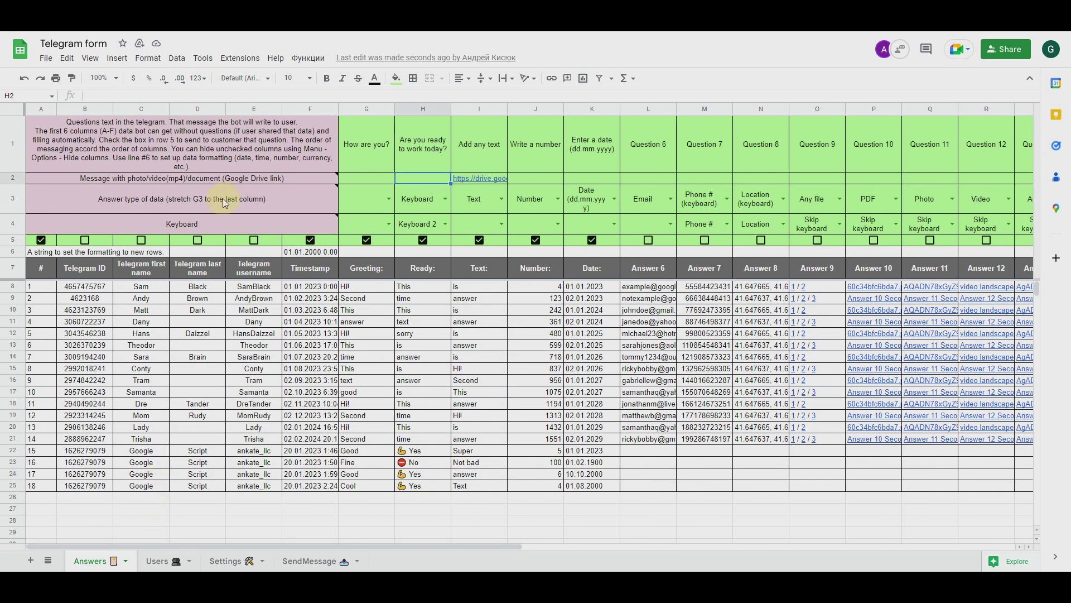
{"action": "left_click", "coordinate": [444, 199]}
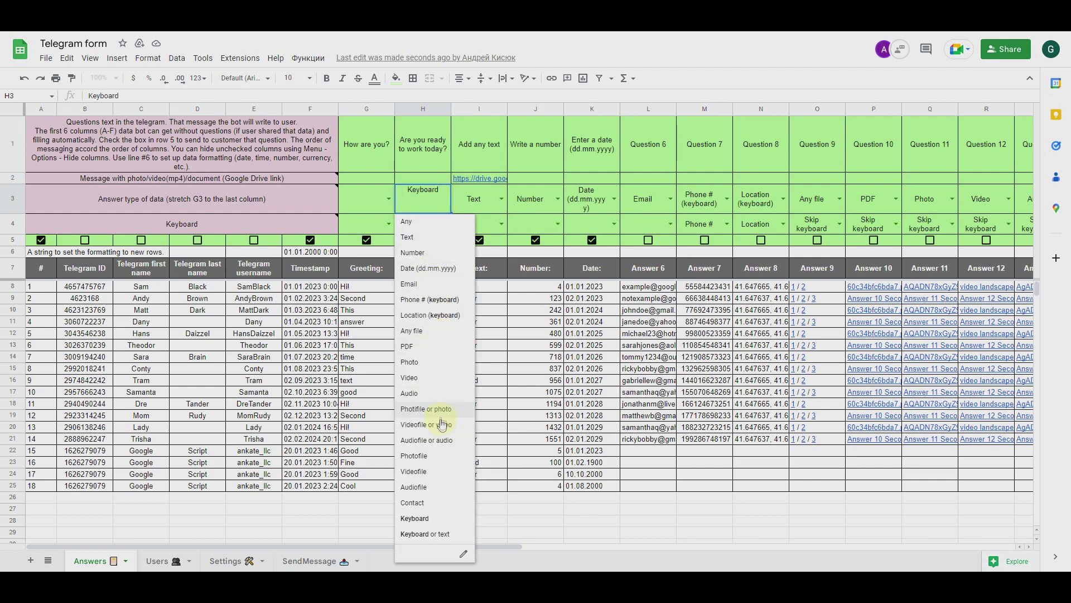
{"action": "left_click", "coordinate": [440, 221]}
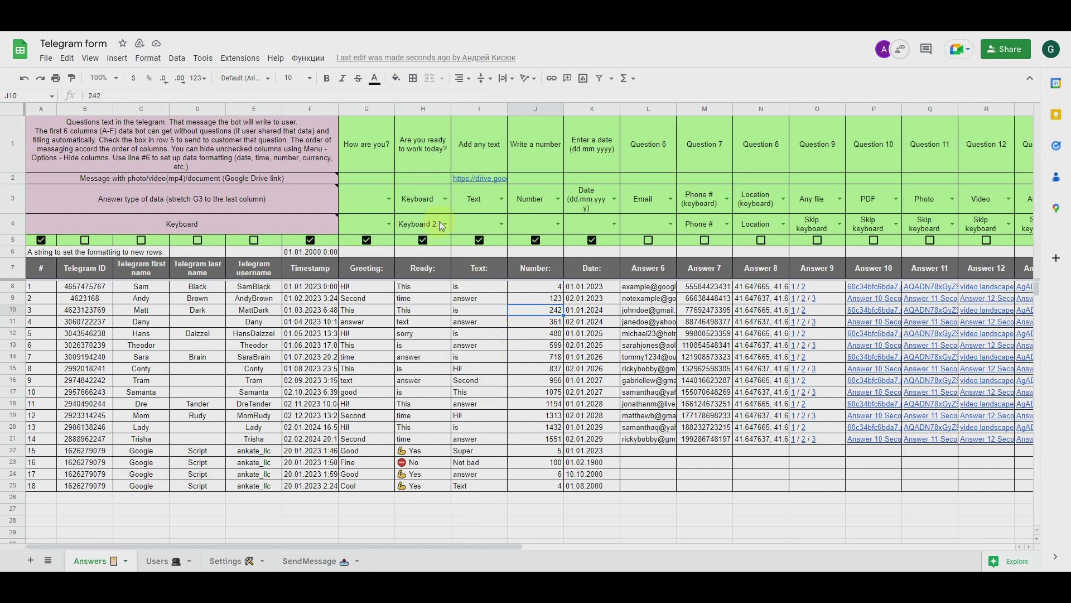
{"action": "left_click", "coordinate": [445, 221]}
{"action": "left_click", "coordinate": [469, 333]}
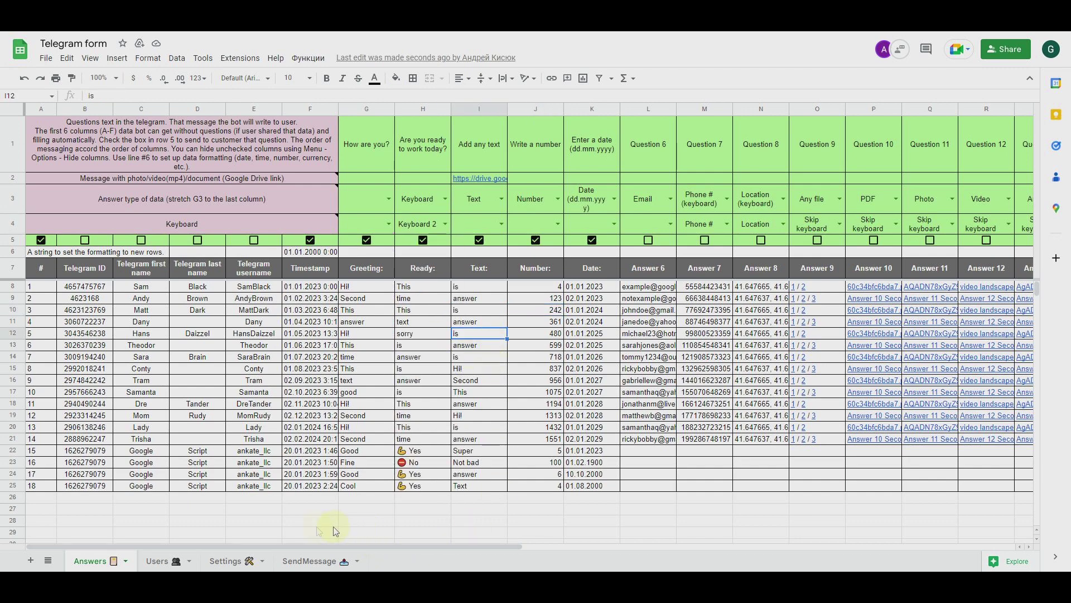
Step: Open the Settings sheet and examine the white sheet access and password user activation settings
{"action": "left_click", "coordinate": [226, 560]}
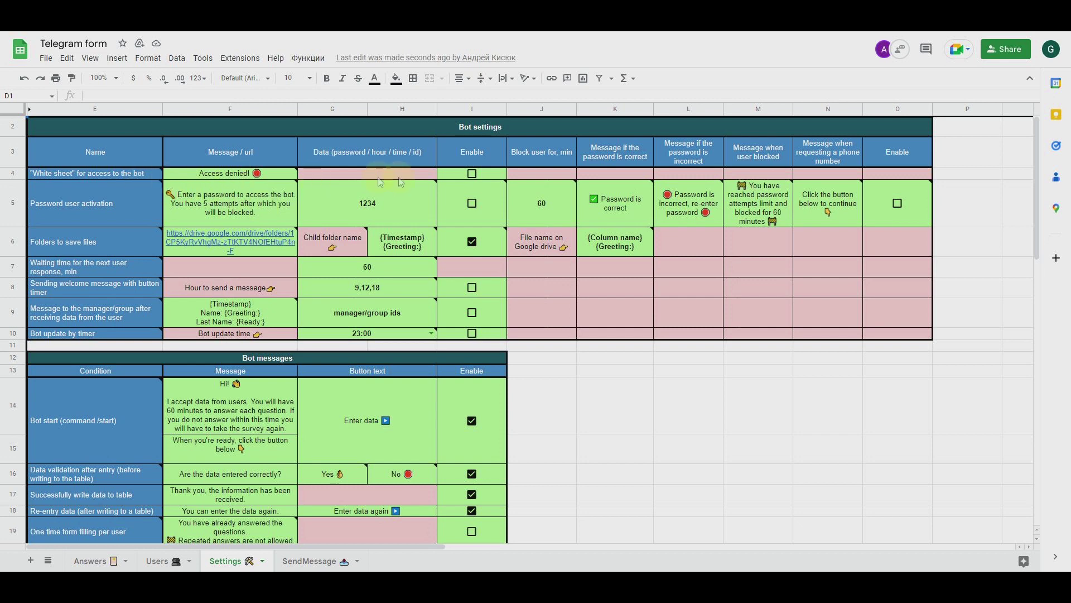
{"action": "left_click", "coordinate": [129, 178]}
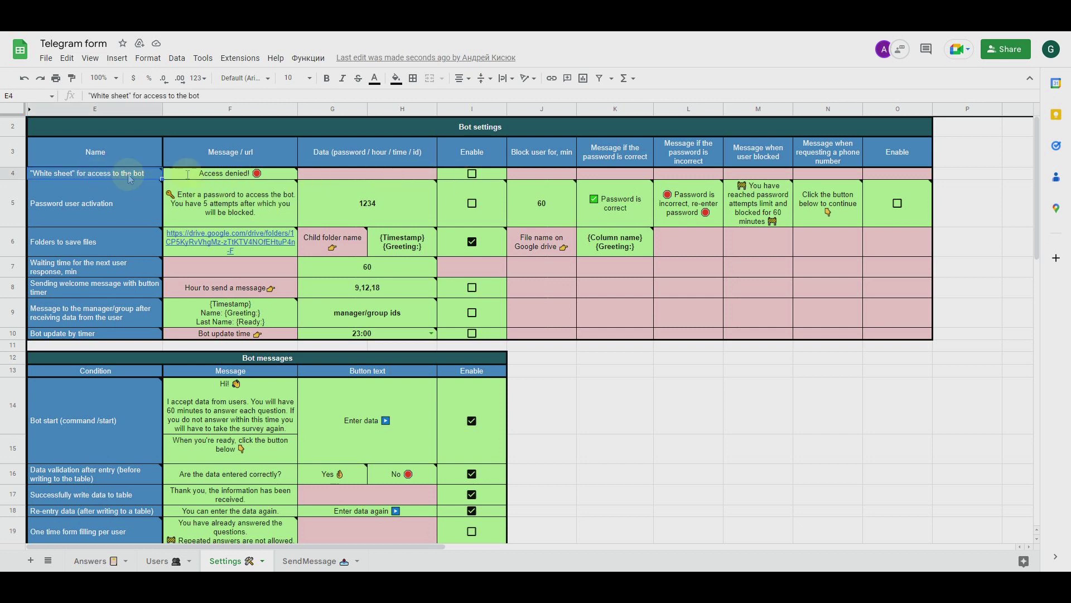
{"action": "left_click", "coordinate": [544, 174]}
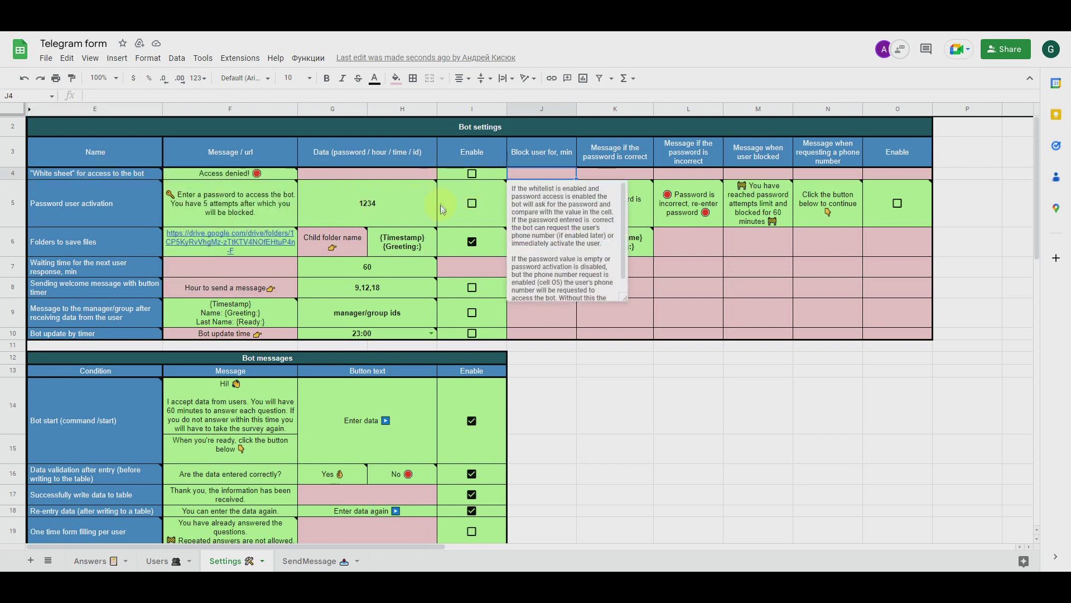
{"action": "left_click", "coordinate": [423, 210]}
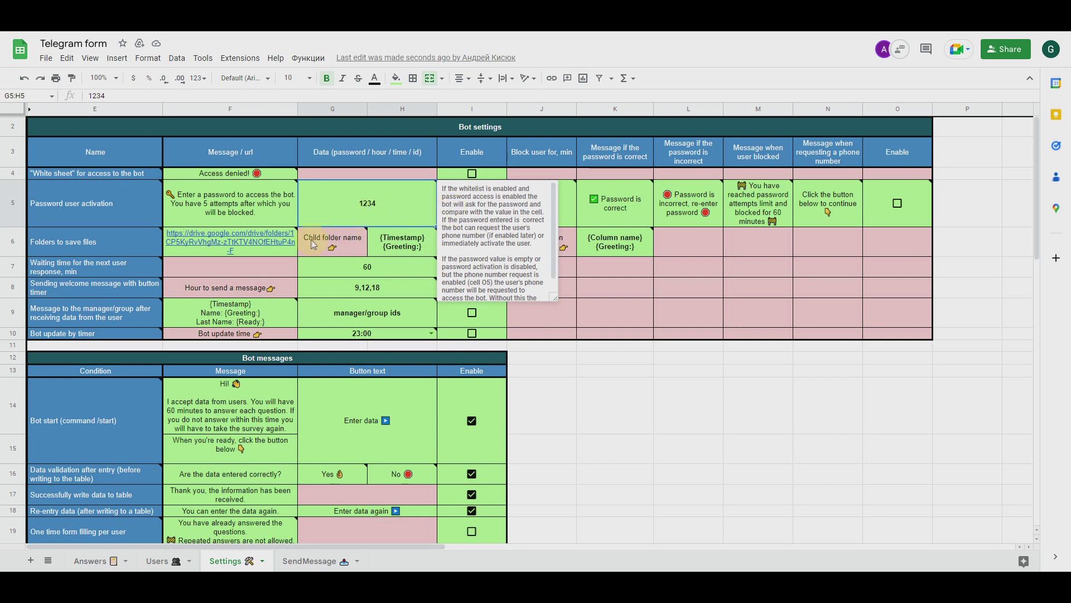
Step: Examine the bot settings for the folders to save files and the waiting time for the next user response
{"action": "left_click", "coordinate": [600, 322]}
{"action": "mouse_move", "coordinate": [269, 253]}
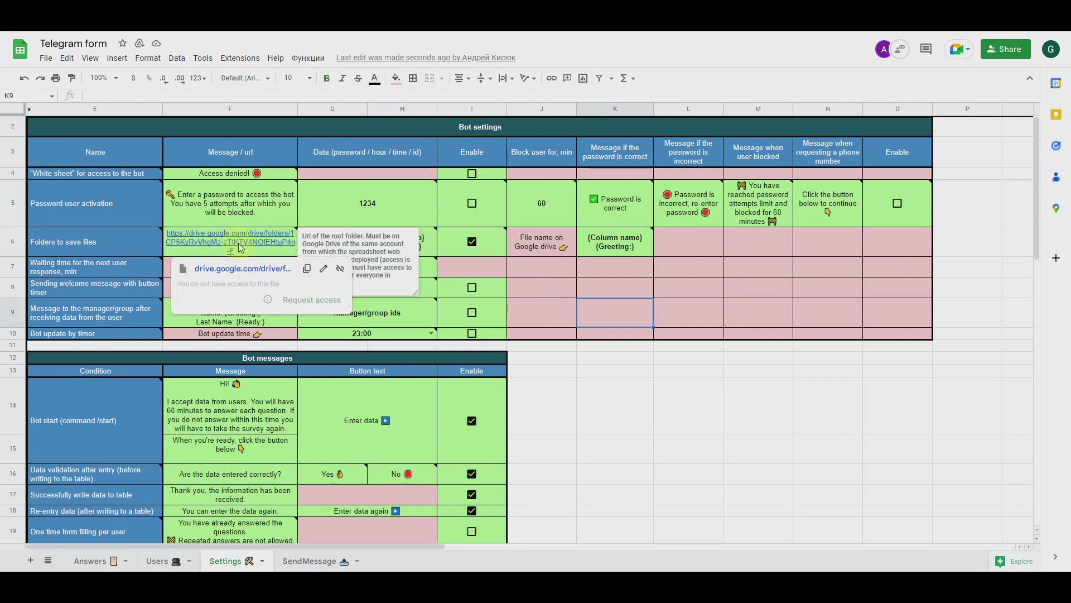
{"action": "left_click", "coordinate": [540, 285]}
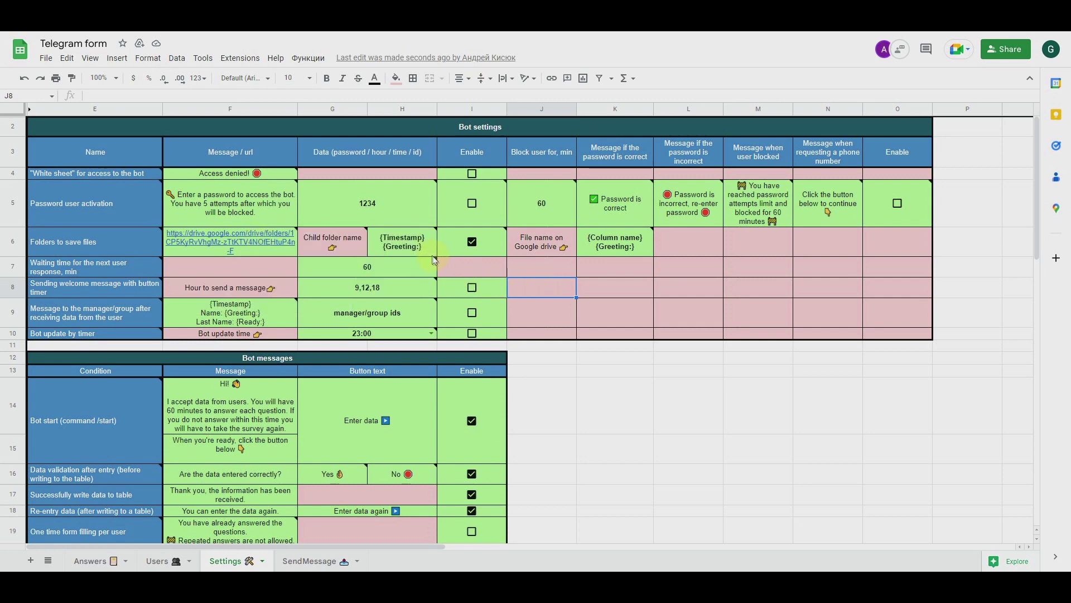
{"action": "left_click", "coordinate": [602, 294]}
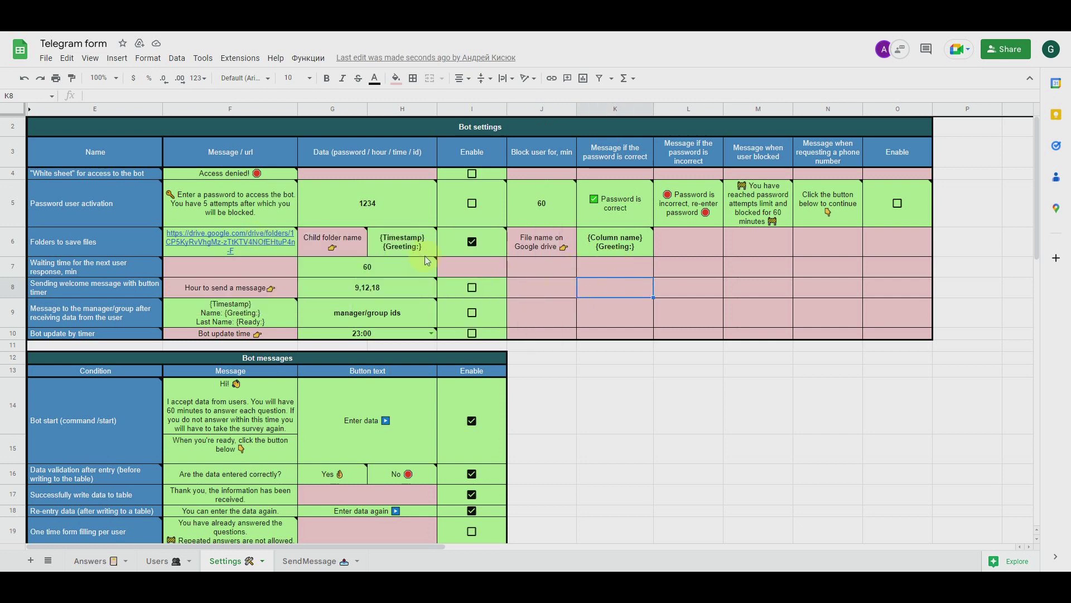
{"action": "left_click", "coordinate": [604, 306]}
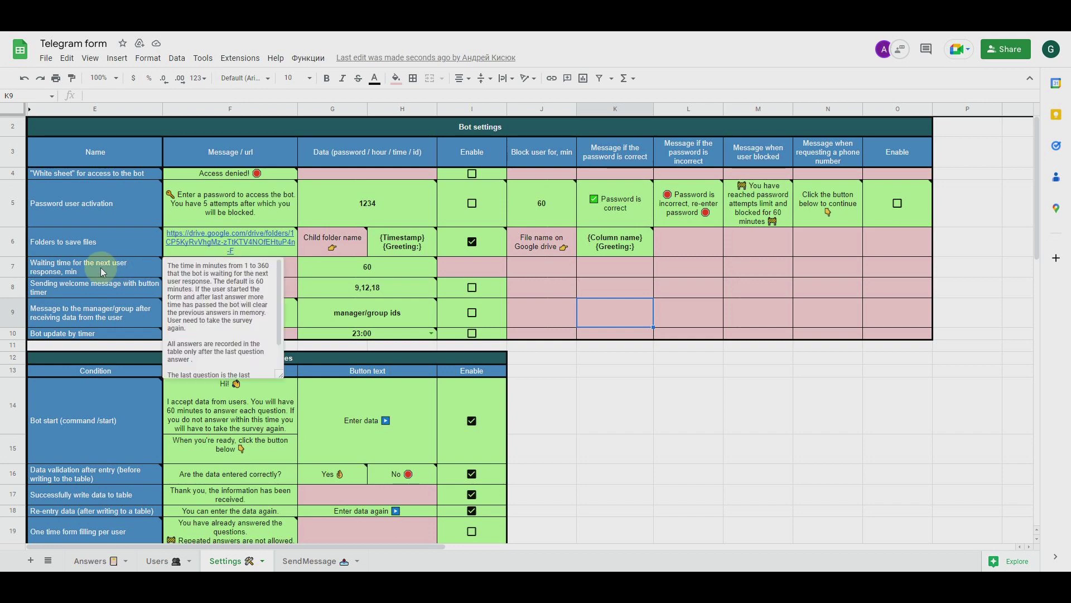
{"action": "left_click", "coordinate": [541, 312]}
Step: Examine the Bot messages table, from the bot start message to the text on the skip button
{"action": "scroll", "coordinate": [574, 364], "scroll_direction": "down", "scroll_amount": 2}
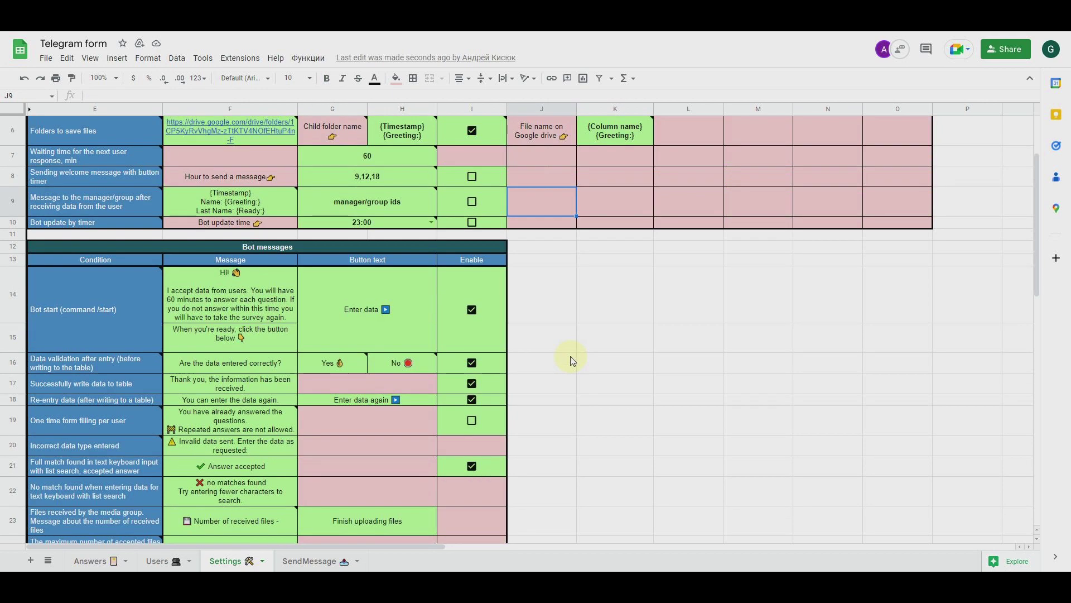
{"action": "scroll", "coordinate": [244, 267], "scroll_direction": "down", "scroll_amount": 2}
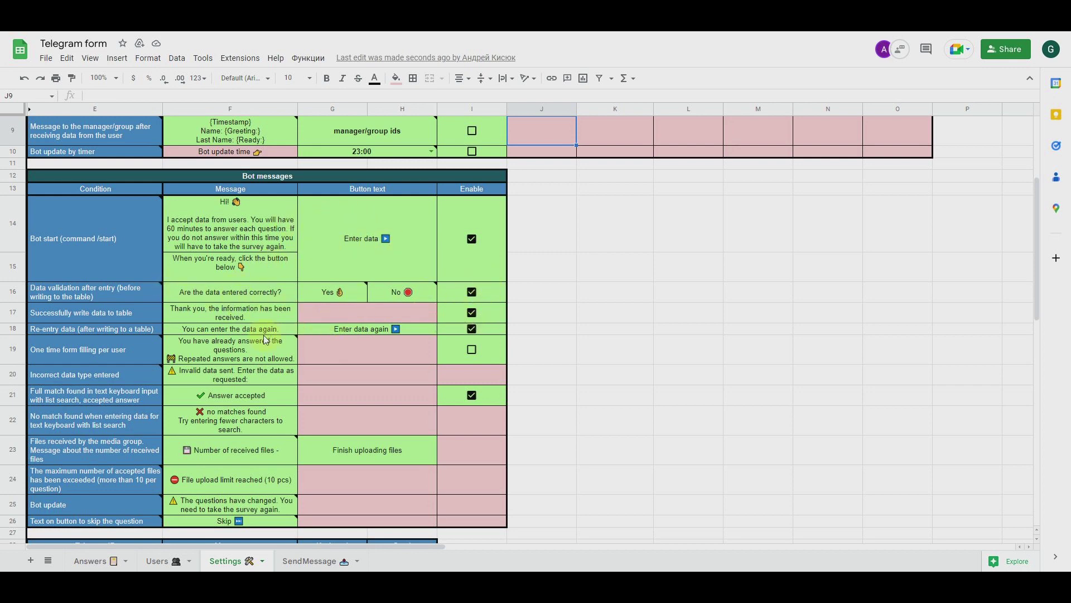
{"action": "scroll", "coordinate": [367, 348], "scroll_direction": "down", "scroll_amount": 1}
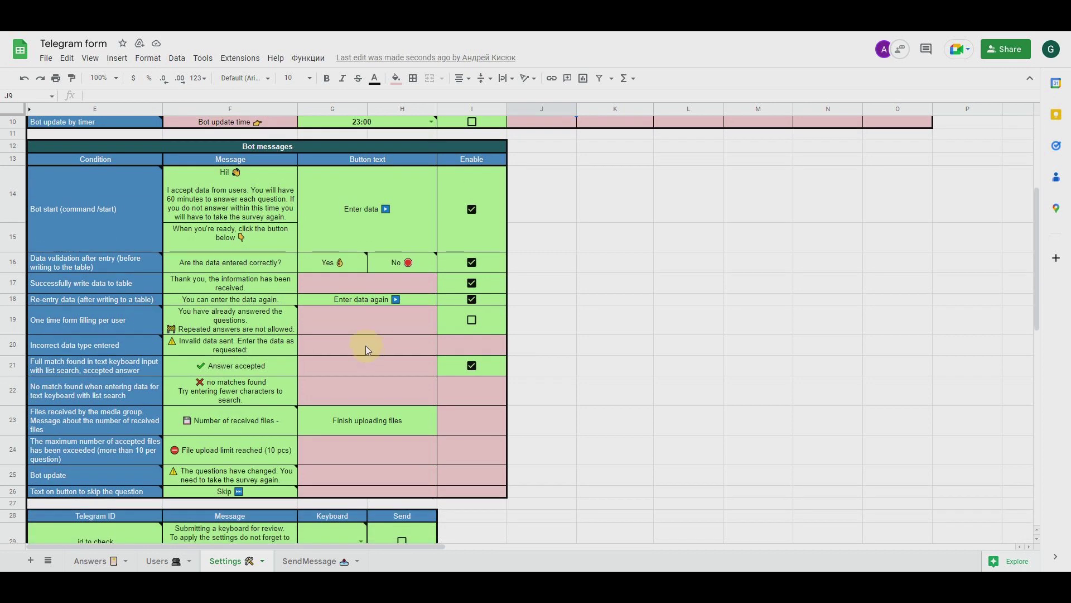
{"action": "scroll", "coordinate": [335, 349], "scroll_direction": "down", "scroll_amount": 1}
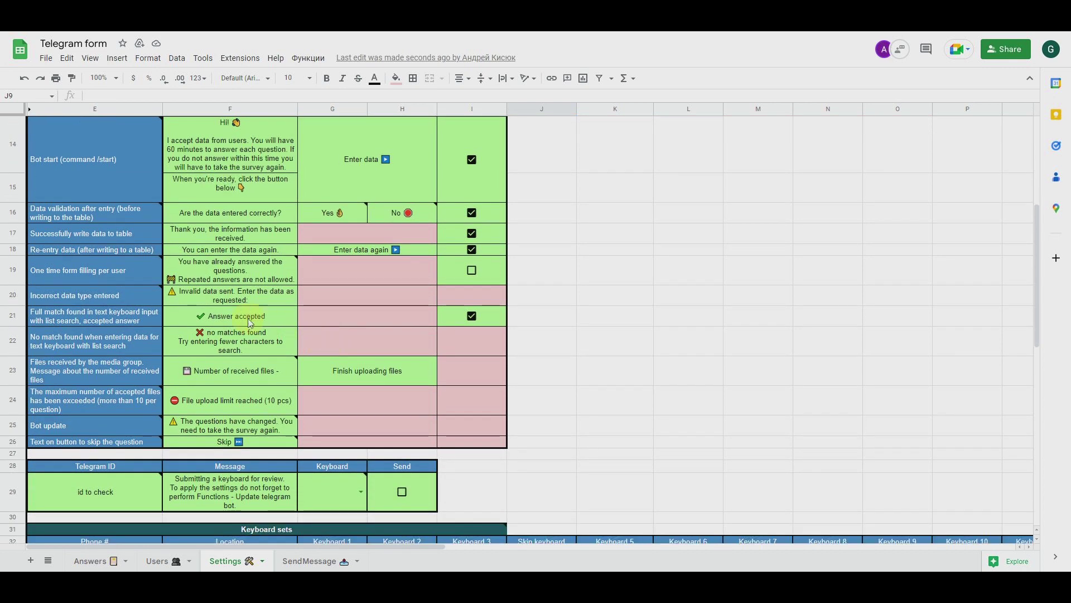
Step: Examine the bot messages for list search matches and for the number of received files
{"action": "scroll", "coordinate": [232, 299], "scroll_direction": "down", "scroll_amount": 1}
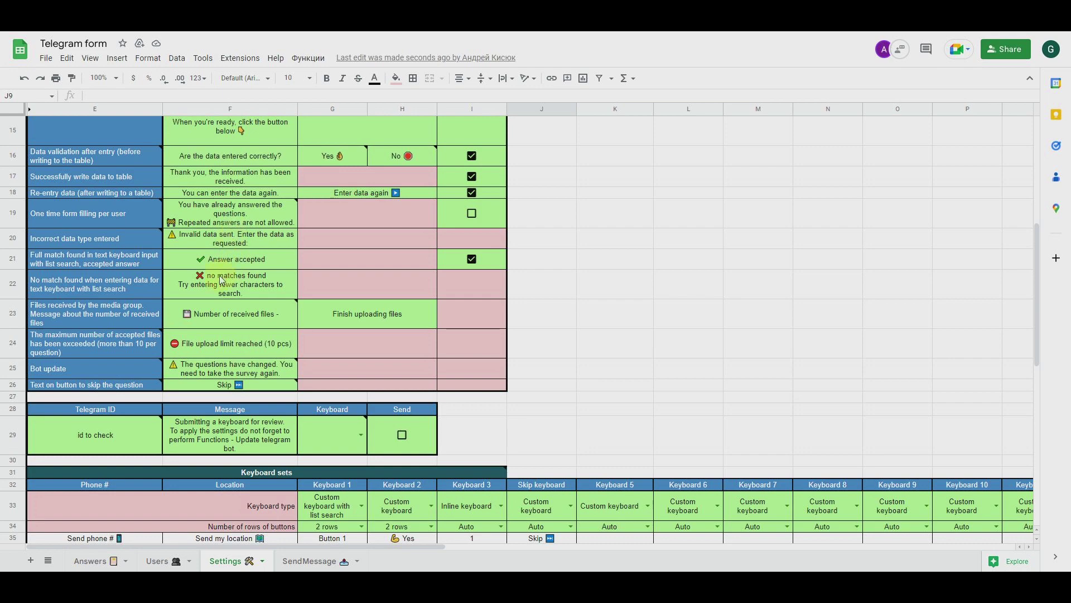
{"action": "mouse_move", "coordinate": [243, 314]}
{"action": "left_click", "coordinate": [227, 315]}
{"action": "left_click", "coordinate": [454, 313]}
Step: Examine the phone number and location buttons in the Keyboard sets table, including the note on skipping the location
{"action": "scroll", "coordinate": [447, 335], "scroll_direction": "down", "scroll_amount": 1}
{"action": "scroll", "coordinate": [452, 347], "scroll_direction": "down", "scroll_amount": 5}
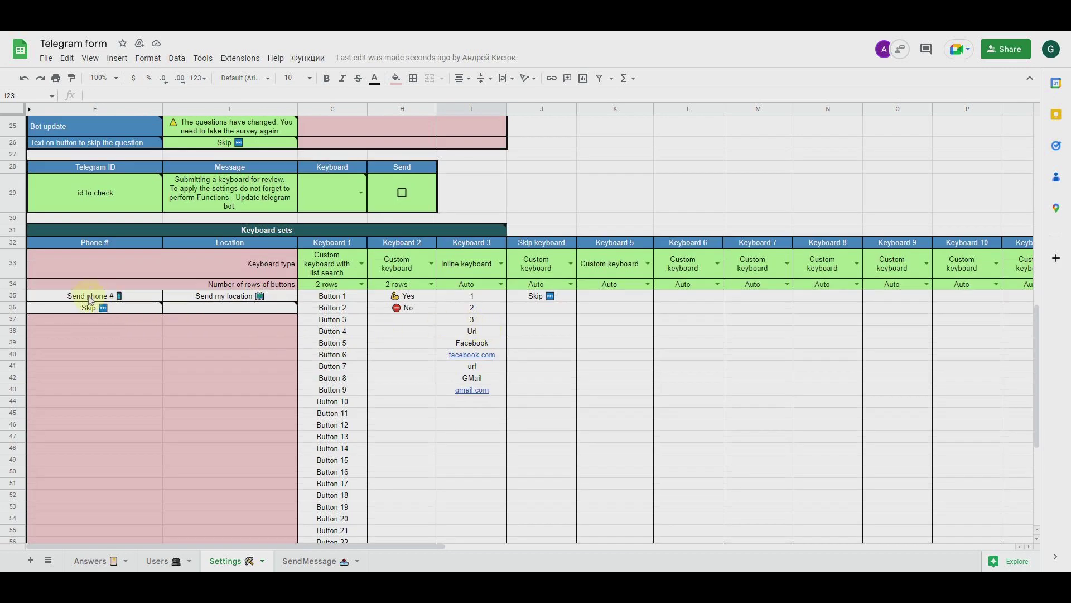
{"action": "left_click", "coordinate": [69, 299]}
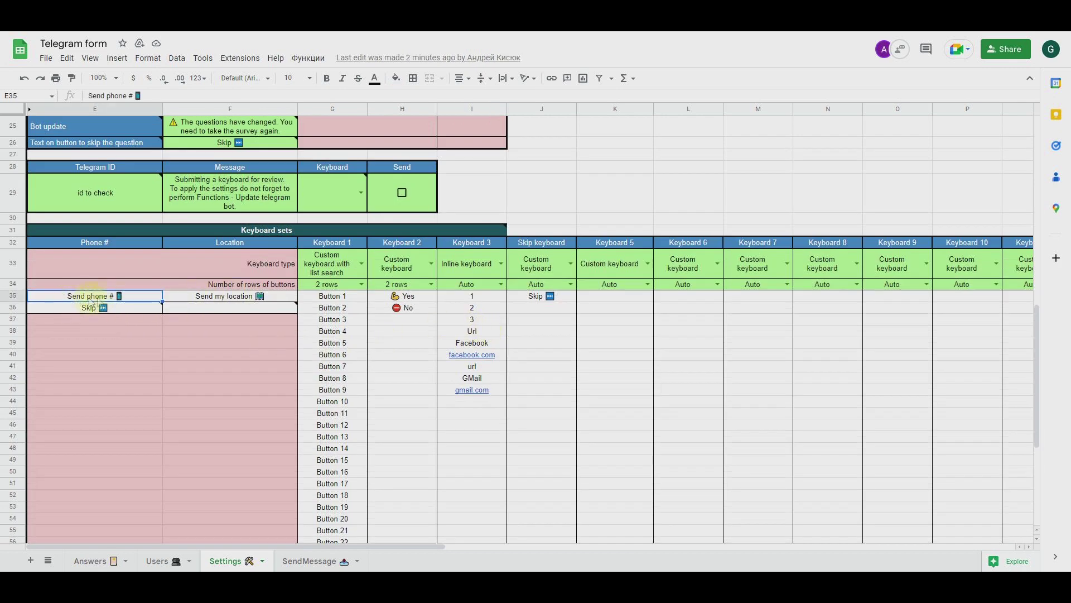
{"action": "left_click", "coordinate": [212, 302]}
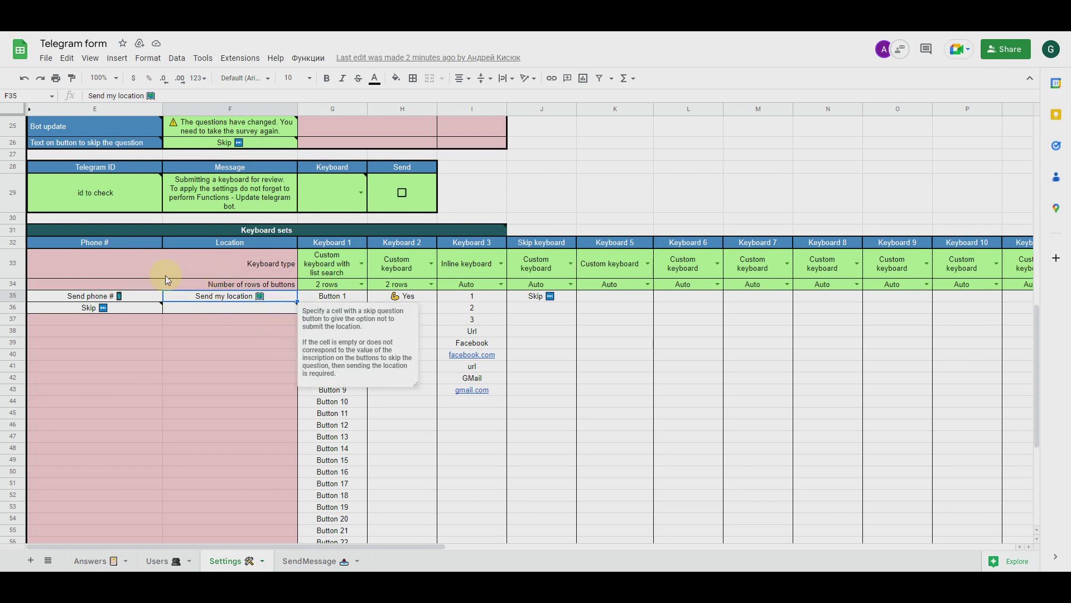
{"action": "left_click", "coordinate": [558, 355]}
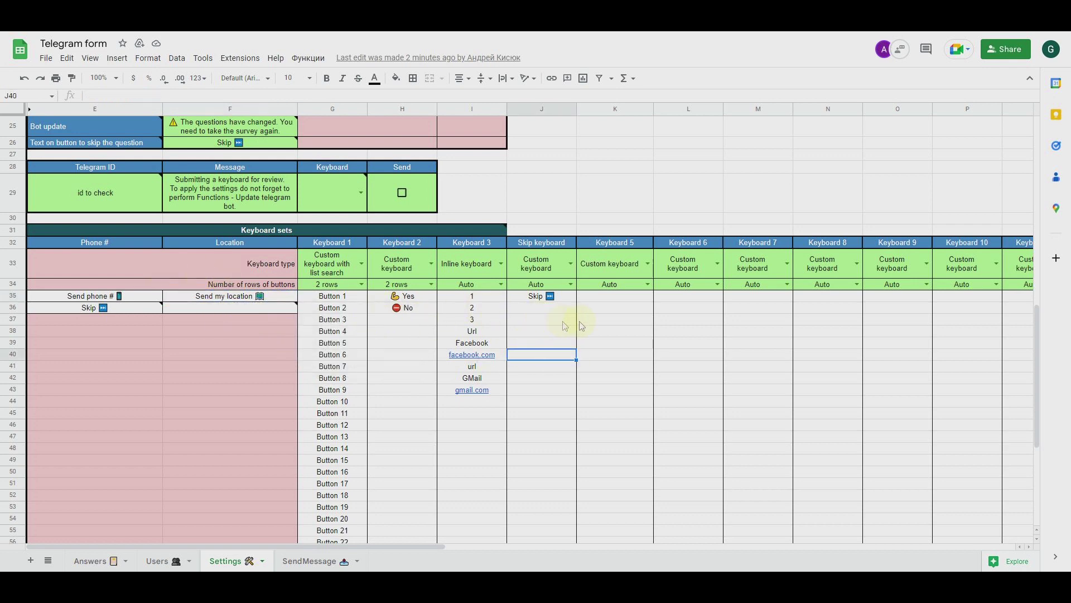
Step: Examine the Url button entries of Keyboard 3 and view the keyboard type options offered for Keyboard 2
{"action": "left_click", "coordinate": [597, 334]}
{"action": "left_click", "coordinate": [477, 331]}
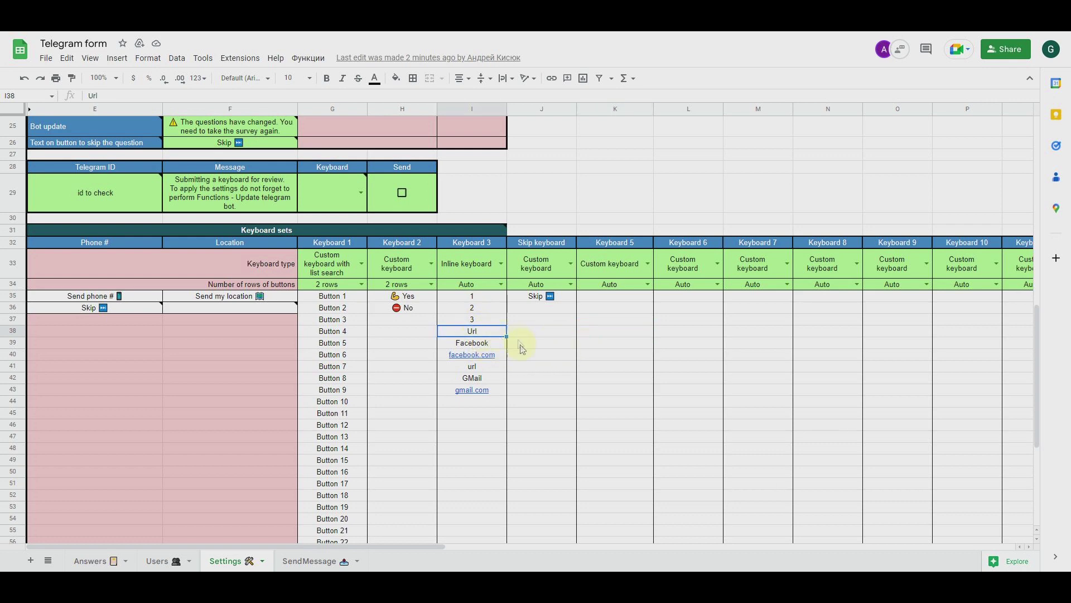
{"action": "key", "text": "Right"}
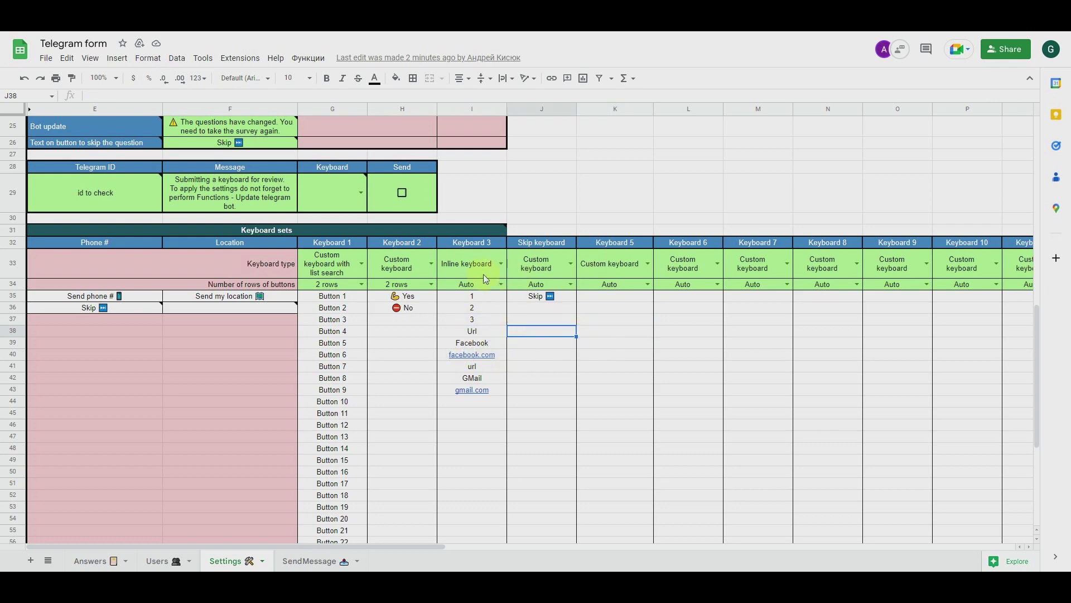
{"action": "left_click", "coordinate": [430, 263]}
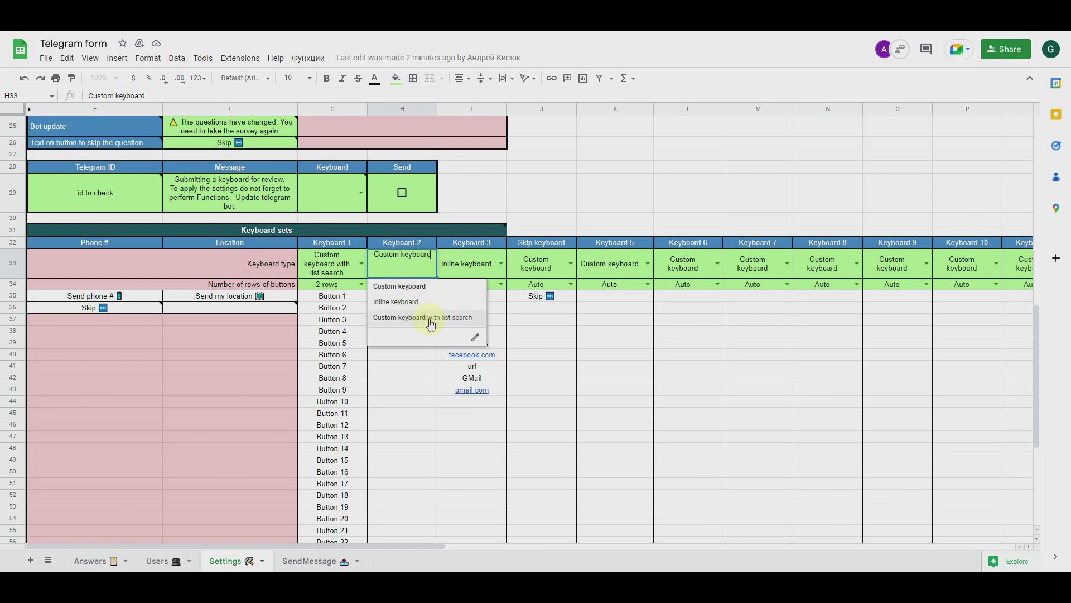
{"action": "left_click", "coordinate": [548, 330]}
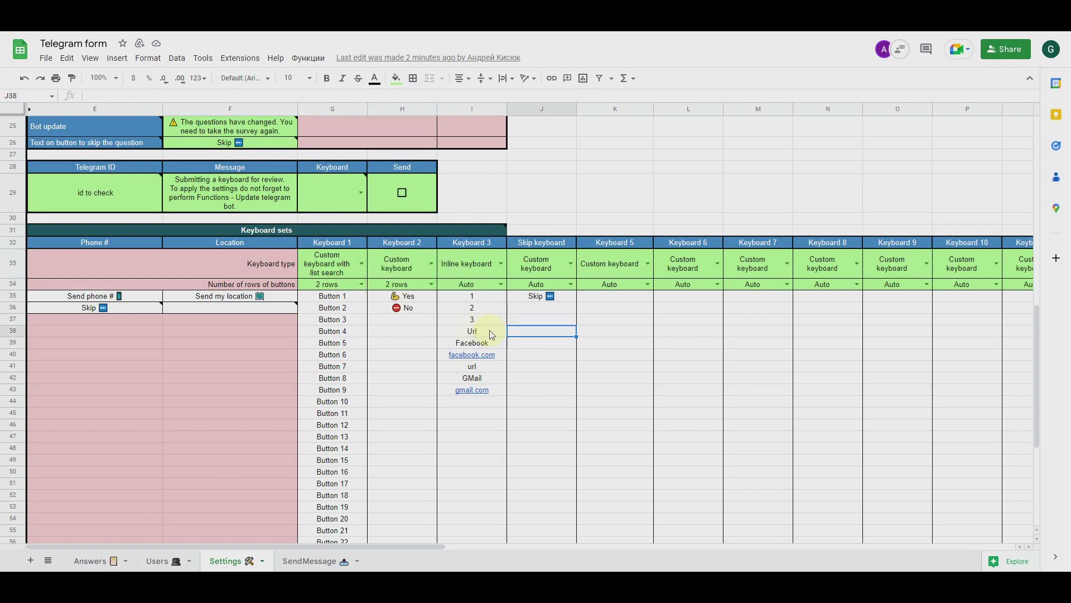
Step: Check the Telegram ID note in the keyboard test row and set the keyboard to send to Keyboard 2
{"action": "left_click", "coordinate": [102, 194]}
{"action": "mouse_move", "coordinate": [251, 199]}
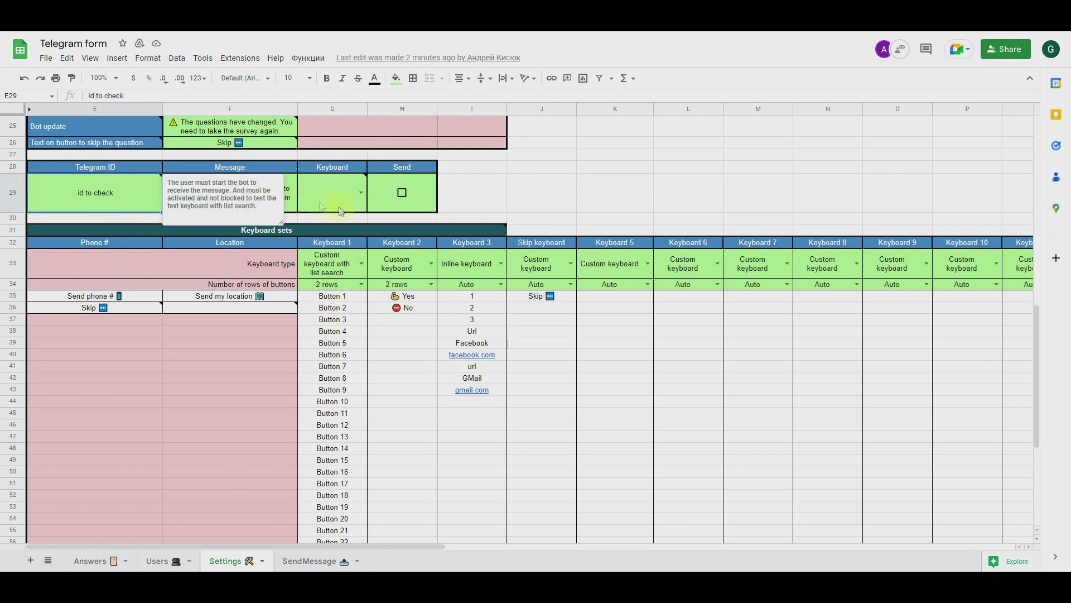
{"action": "left_click", "coordinate": [510, 207]}
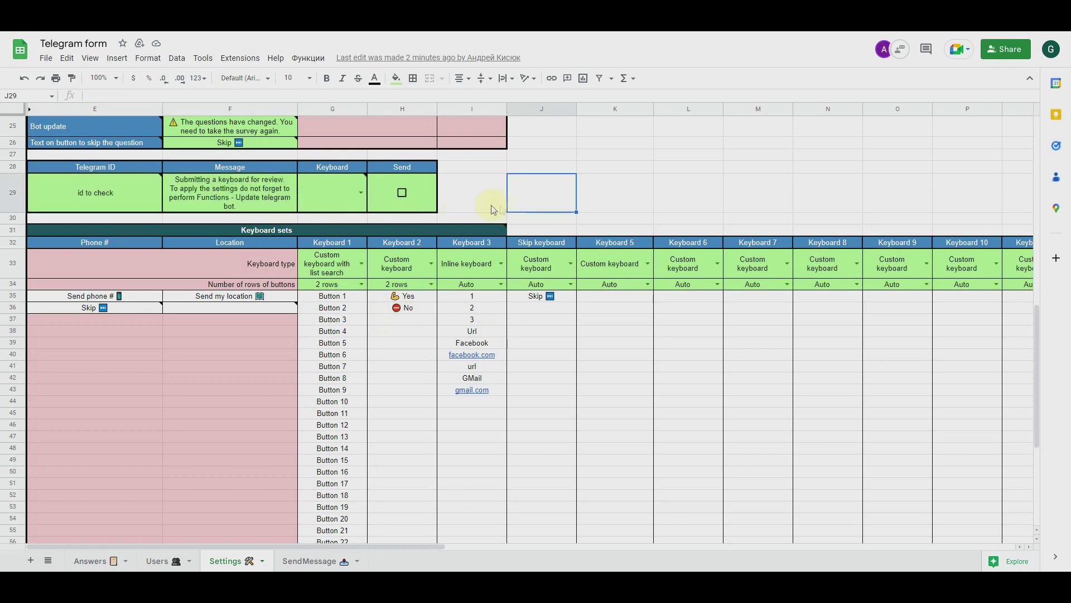
{"action": "left_click", "coordinate": [106, 199]}
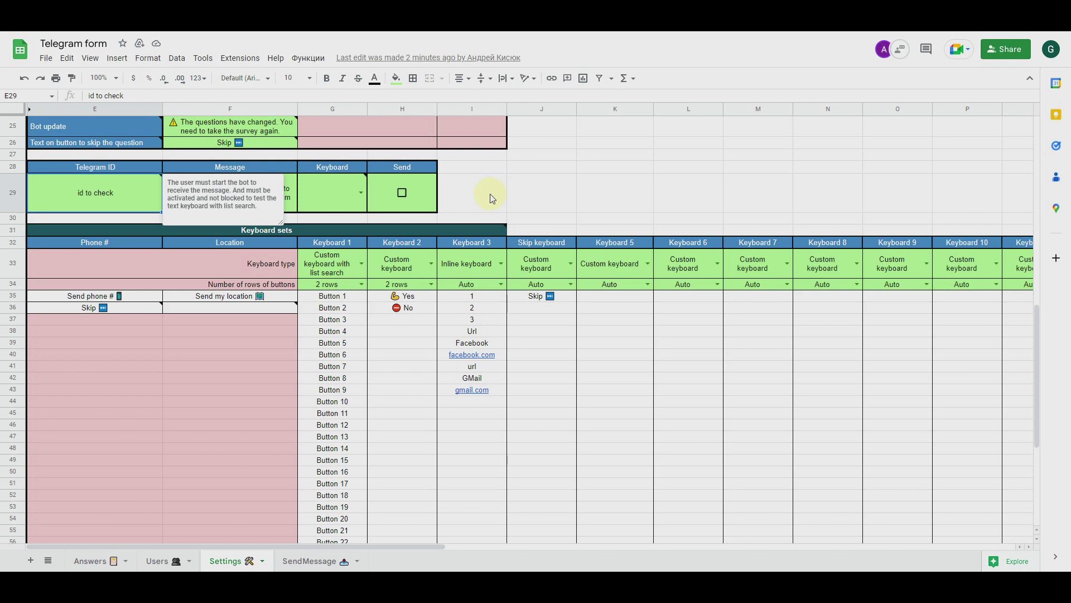
{"action": "left_click", "coordinate": [362, 192]}
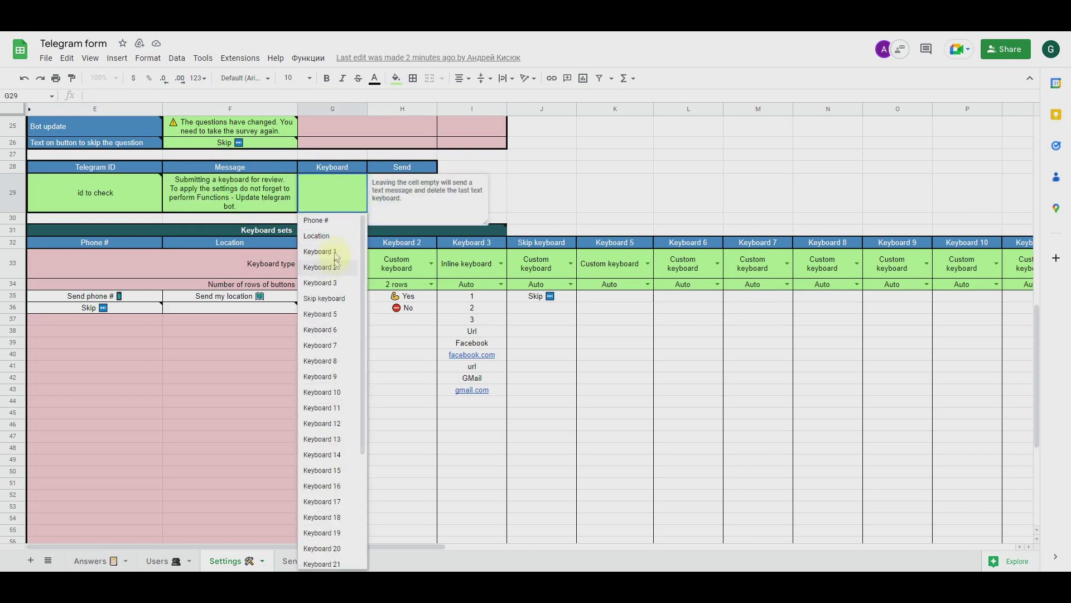
{"action": "left_click", "coordinate": [335, 266]}
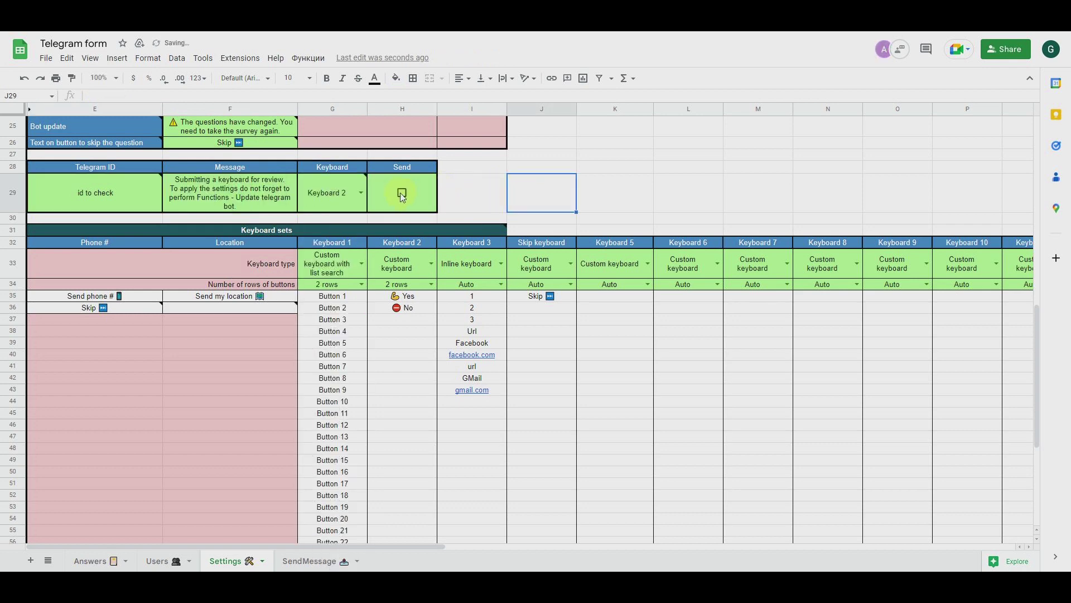
Step: Open the SendMessage sheet and examine the message text, the photo field and the available sending types
{"action": "left_click", "coordinate": [321, 562]}
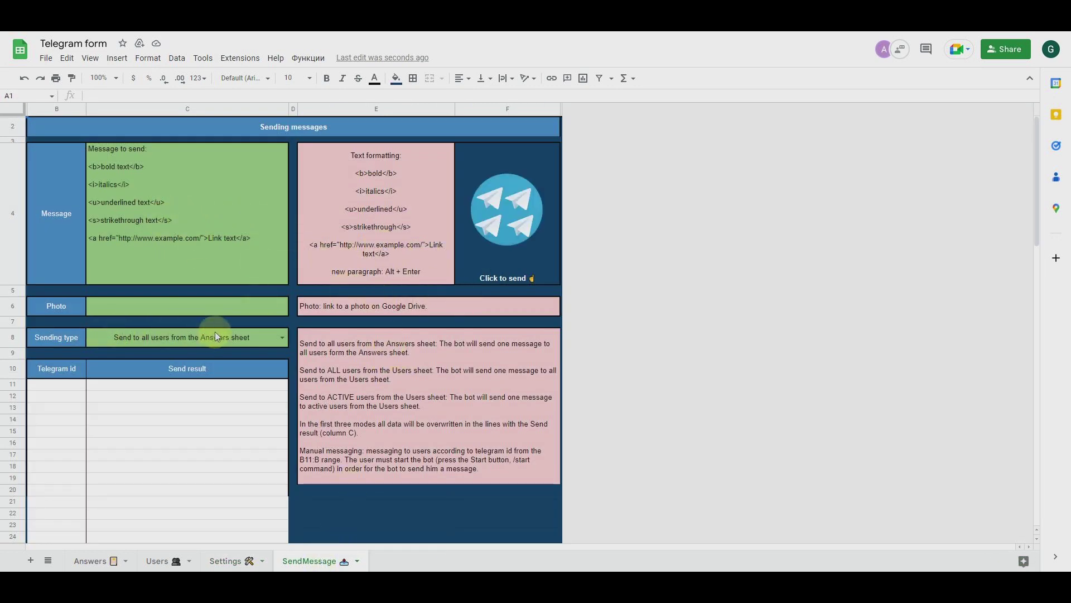
{"action": "left_click", "coordinate": [166, 222]}
{"action": "left_click", "coordinate": [187, 309]}
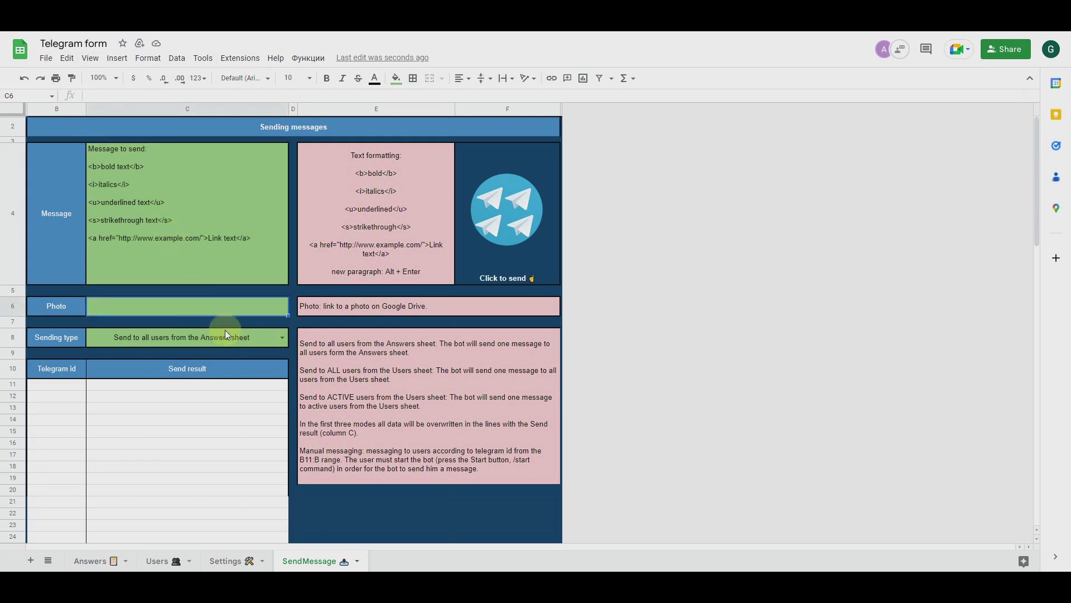
{"action": "left_click", "coordinate": [280, 337]}
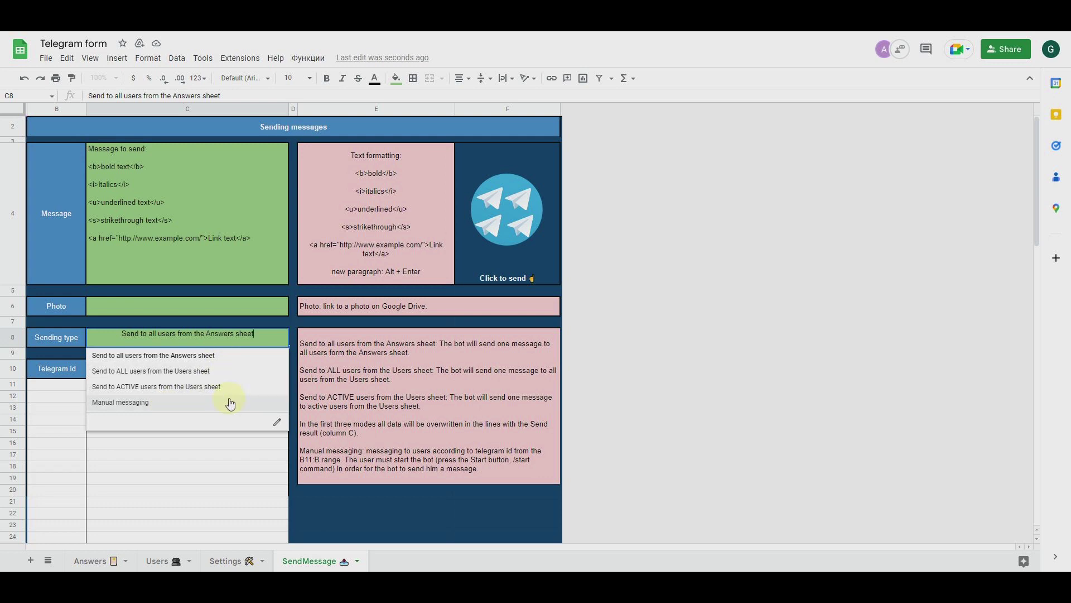
Step: Look over the user list on the Users sheet and return to the Answers sheet
{"action": "left_click", "coordinate": [167, 561]}
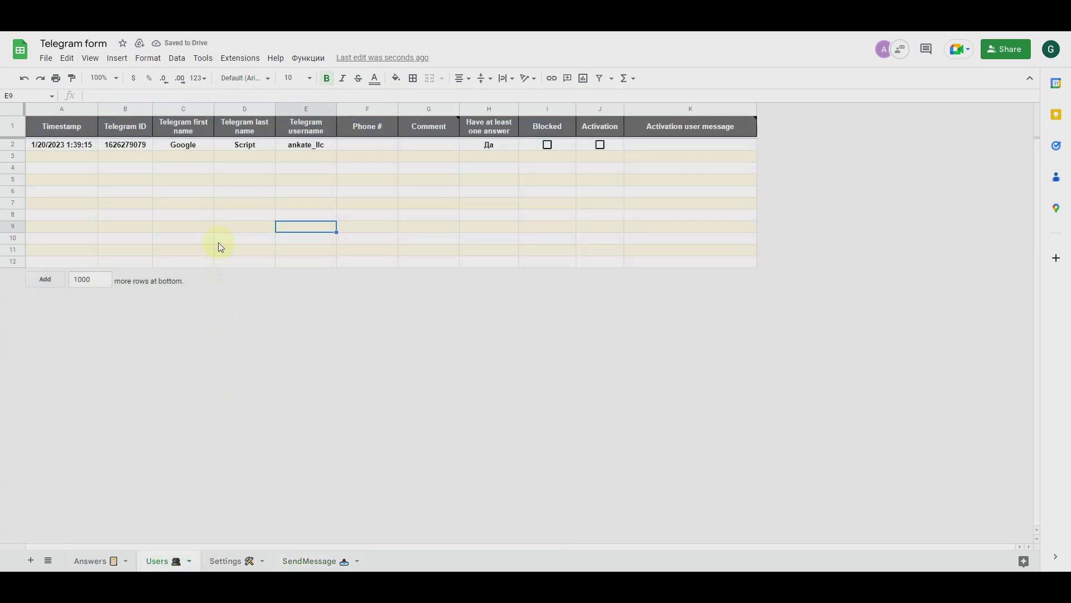
{"action": "left_click", "coordinate": [207, 204]}
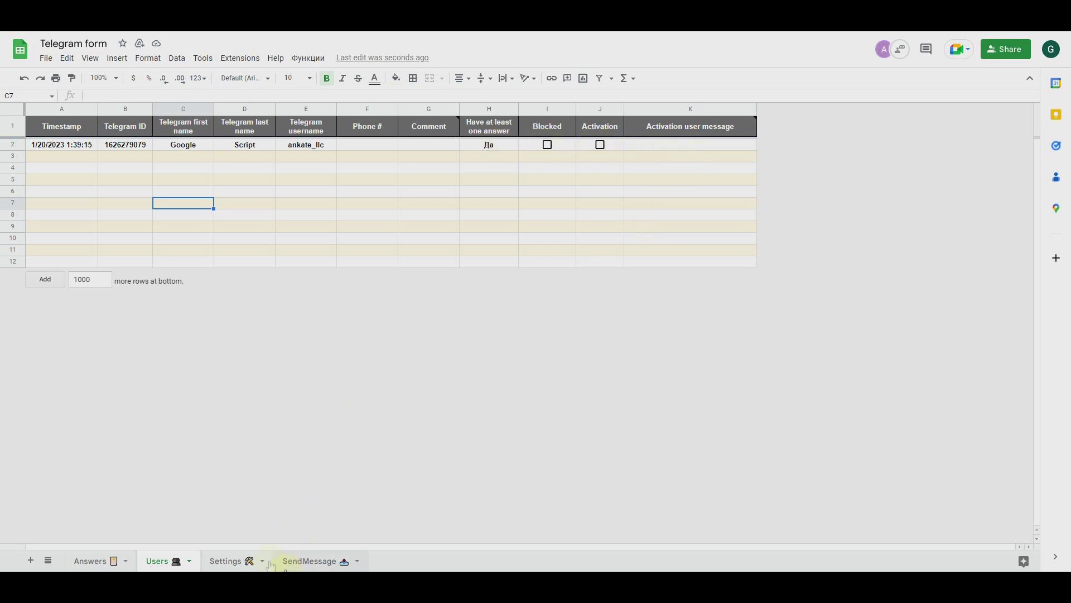
{"action": "left_click", "coordinate": [95, 561]}
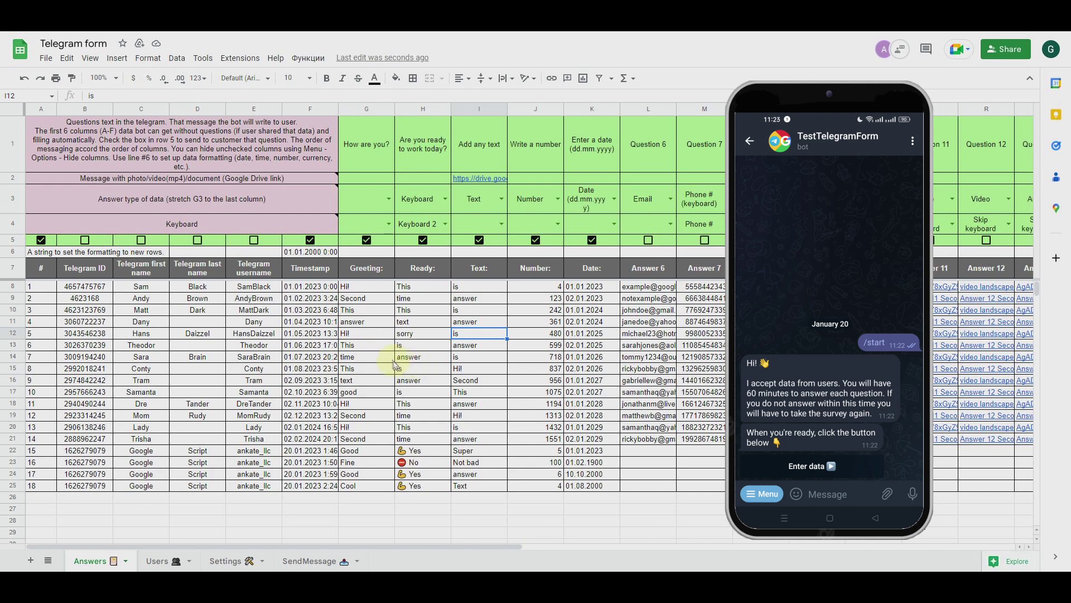
{"action": "left_click", "coordinate": [375, 350]}
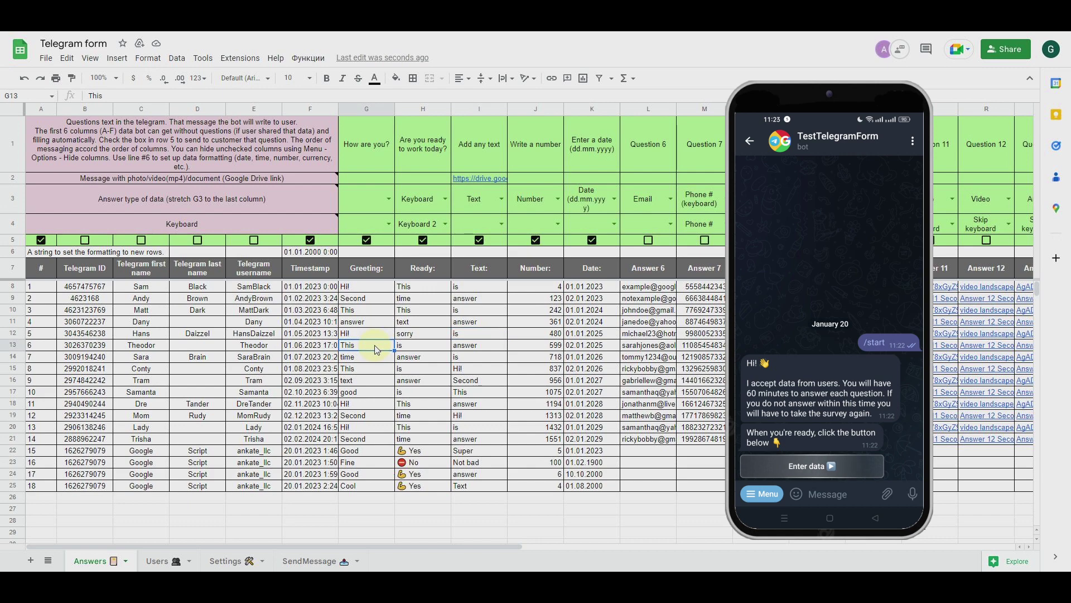